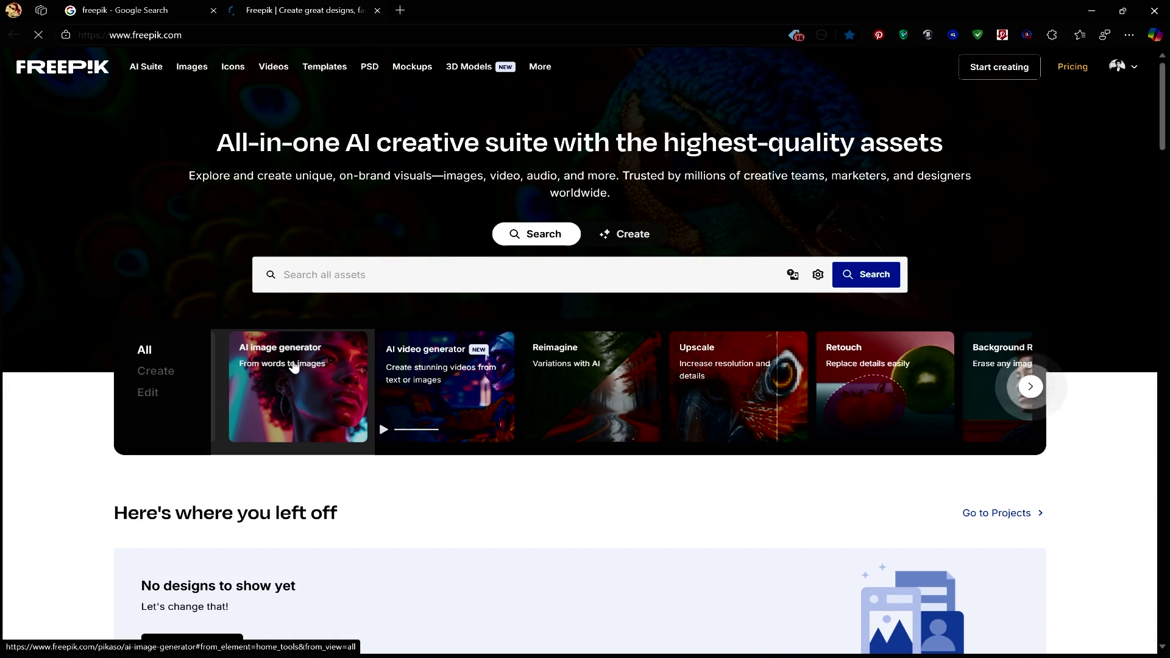
# Open Freepik's AI image generator and look through its image templates and community inspiration gallery
pyautogui.click(293, 366)
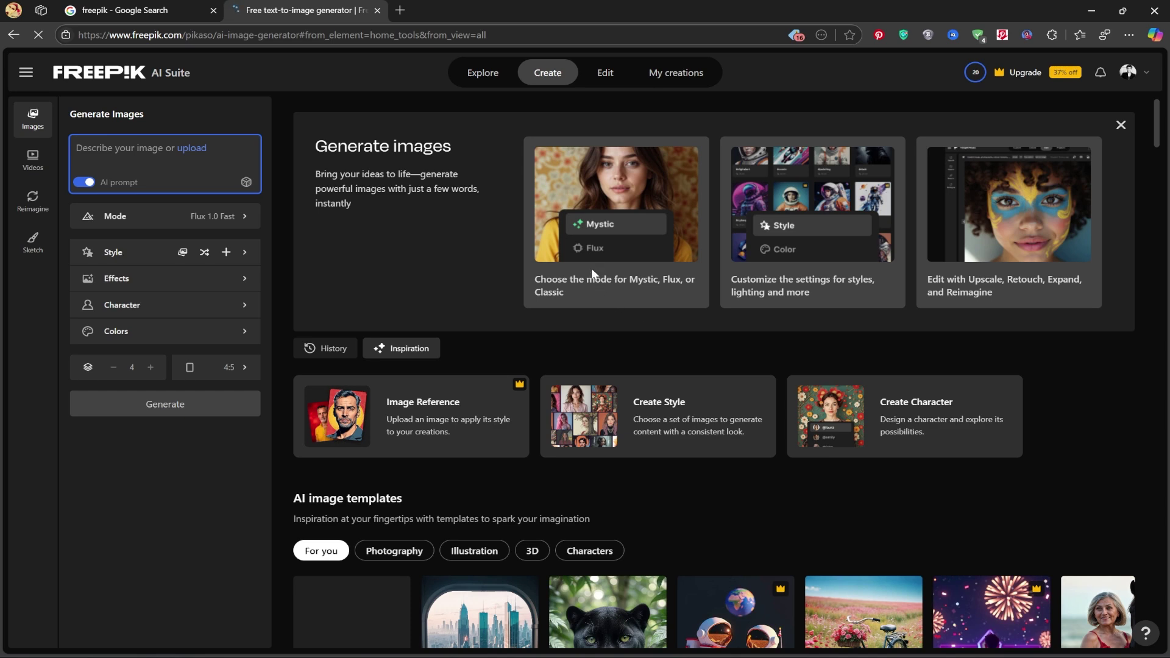
pyautogui.scroll(-5, 693, 357)
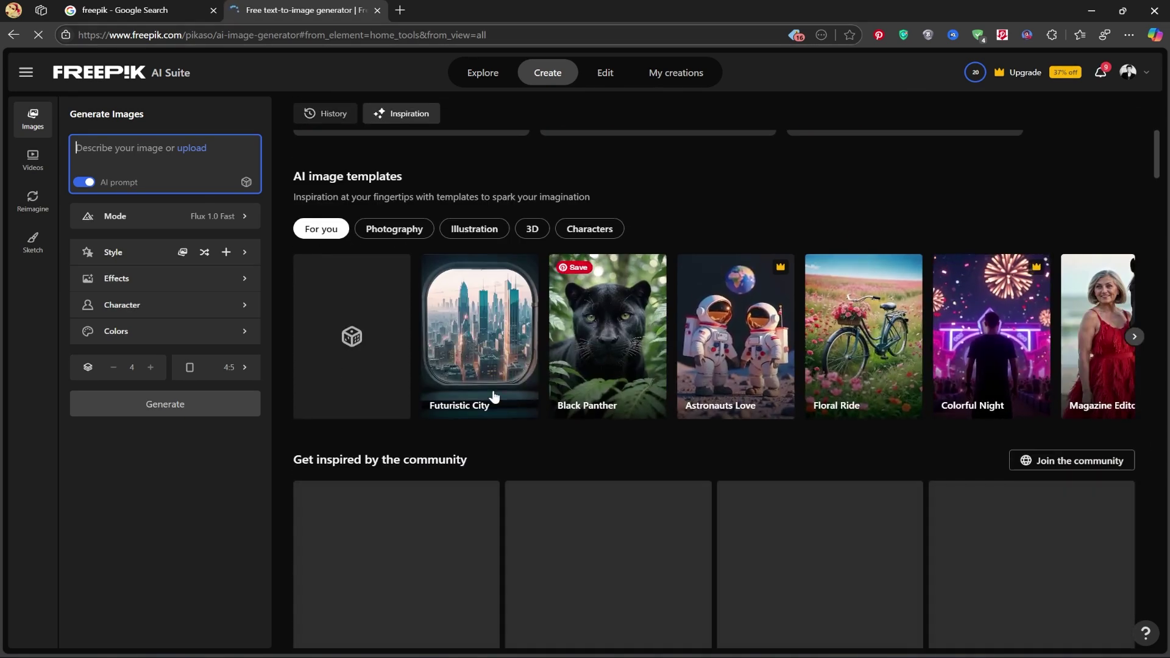
pyautogui.scroll(-4, 908, 396)
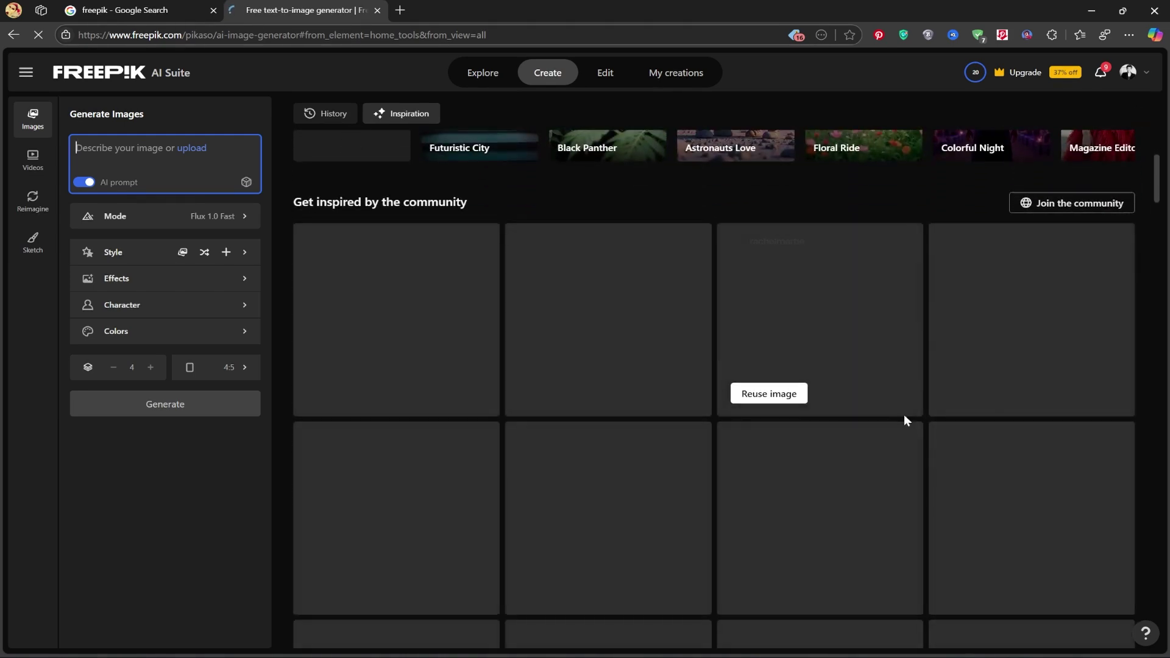
pyautogui.scroll(6, 314, 336)
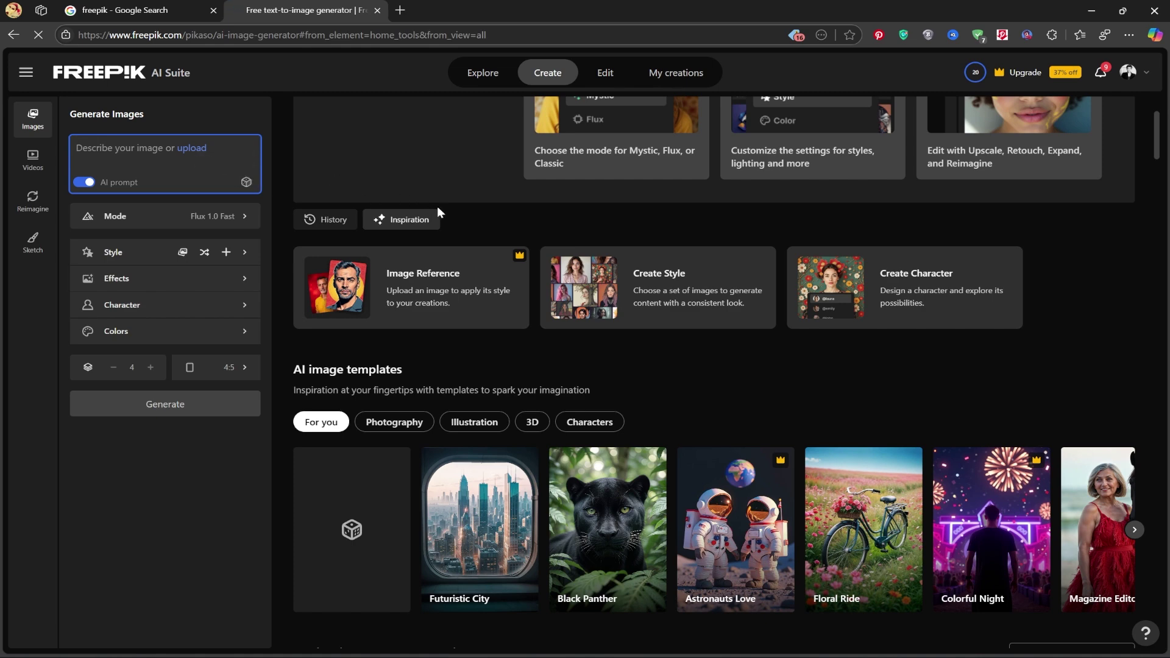
pyautogui.scroll(2, 583, 297)
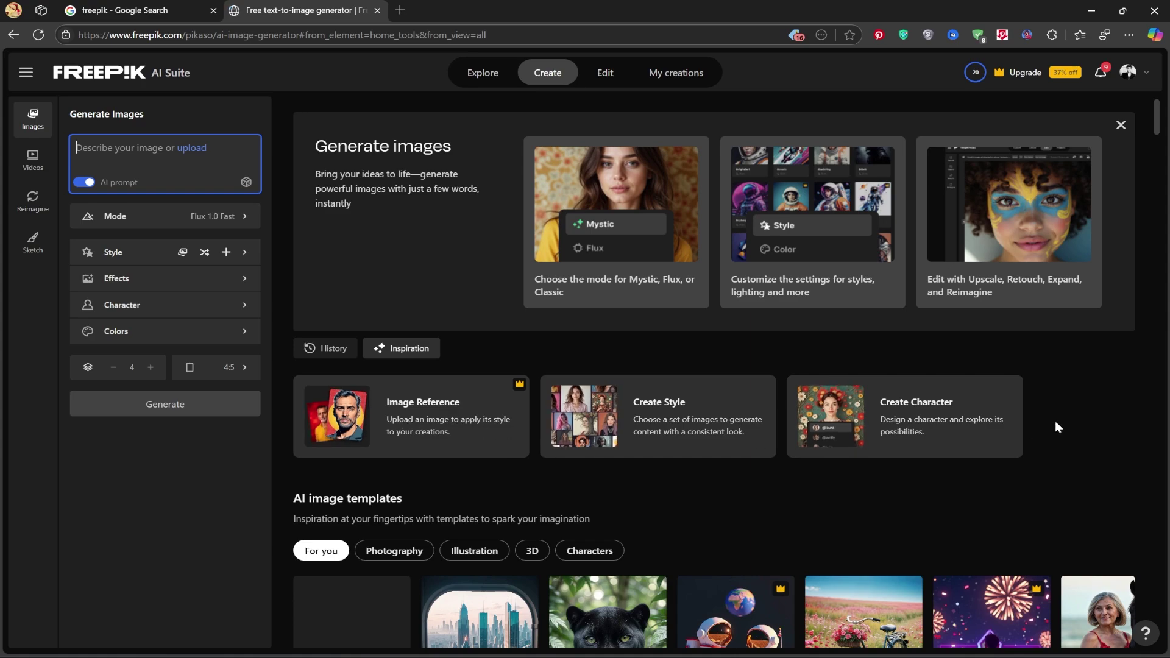
pyautogui.scroll(-3, 1059, 421)
pyautogui.scroll(-7, 1059, 422)
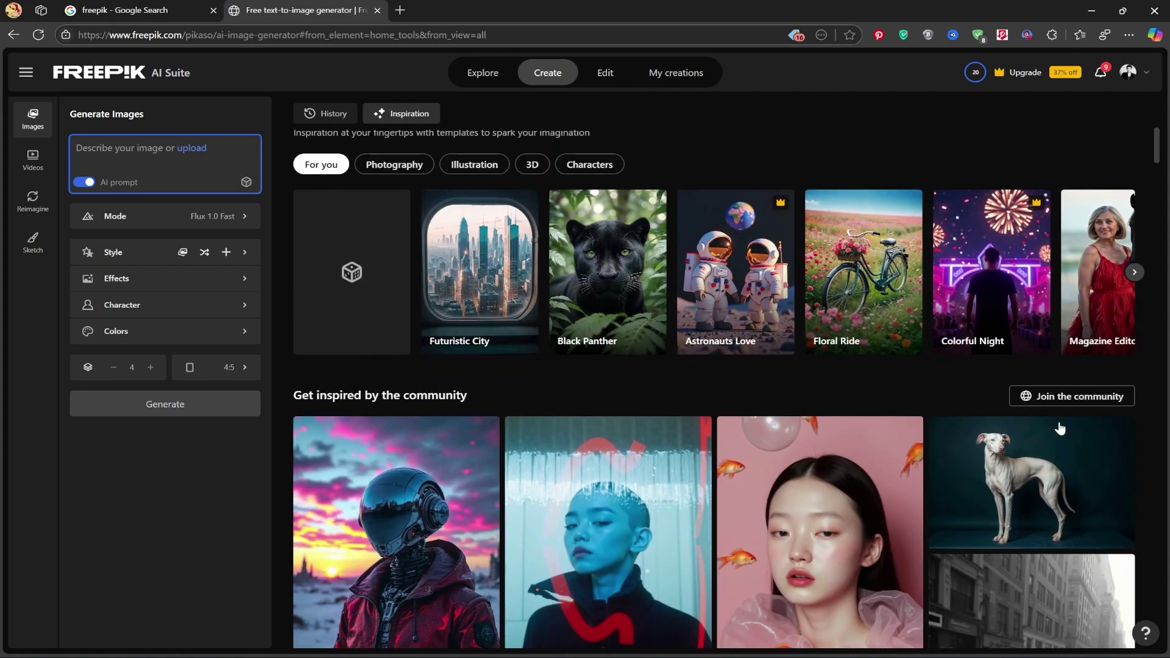
pyautogui.scroll(-4, 1073, 437)
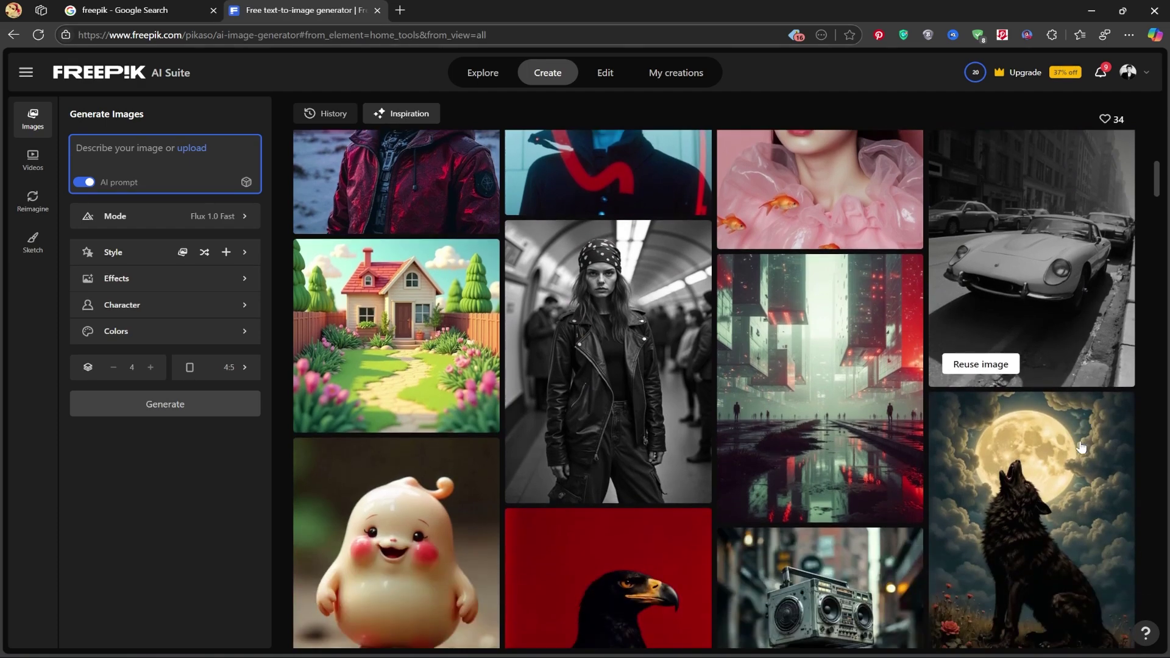
pyautogui.scroll(-4, 684, 413)
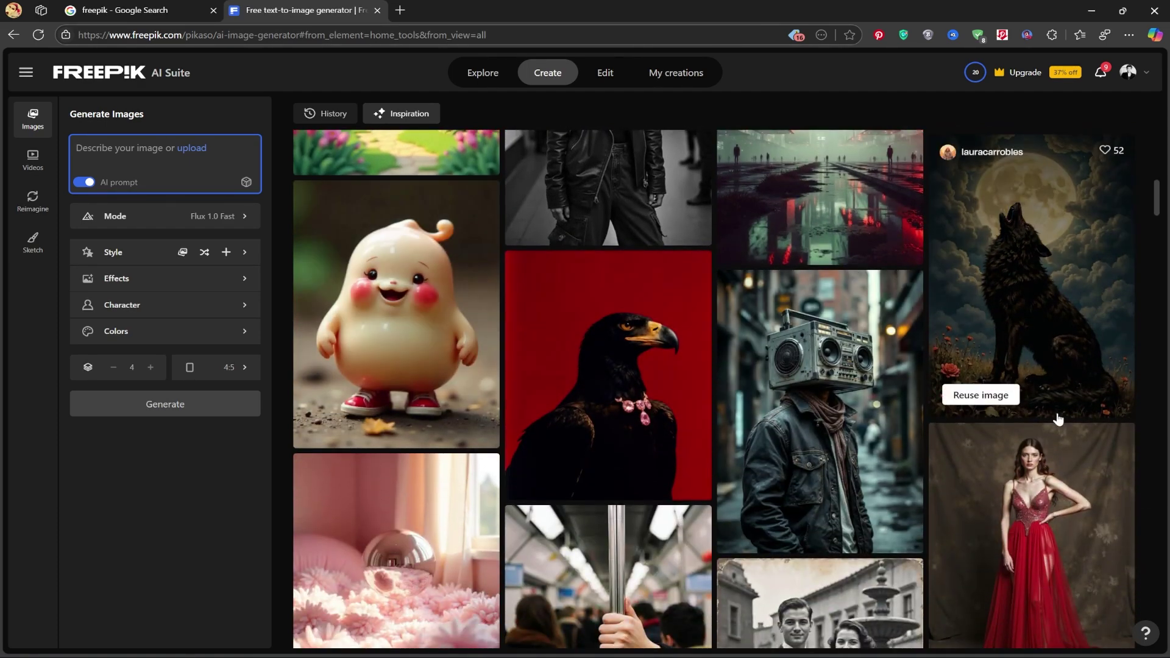
pyautogui.scroll(-4, 725, 508)
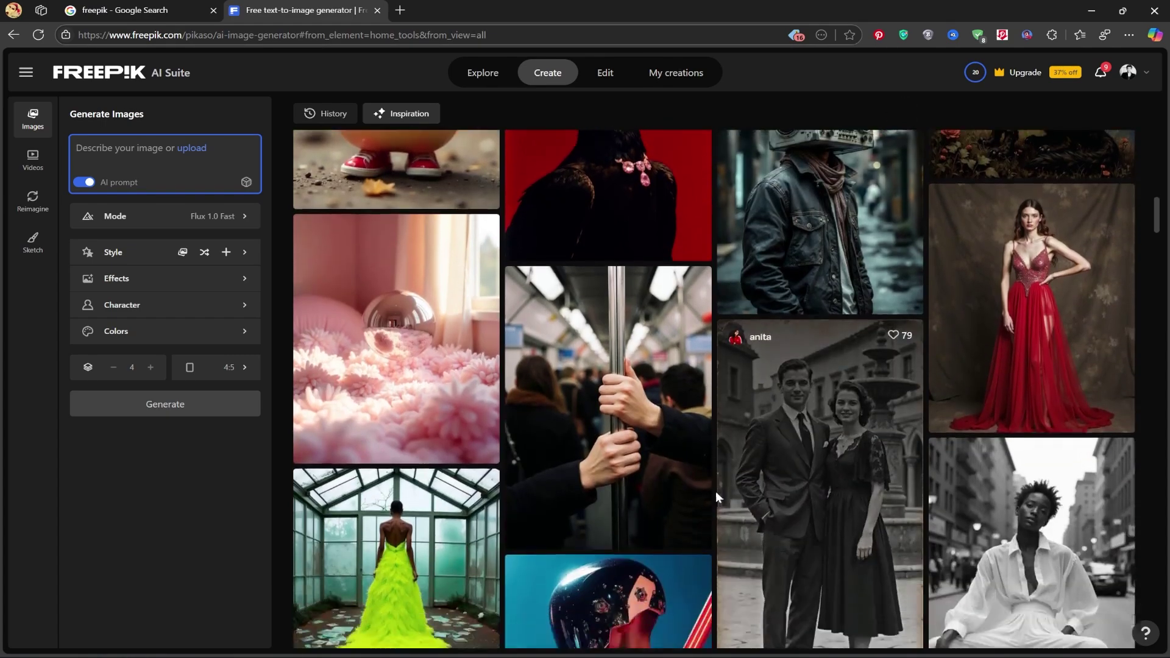
pyautogui.scroll(7, 703, 460)
pyautogui.scroll(12, 703, 460)
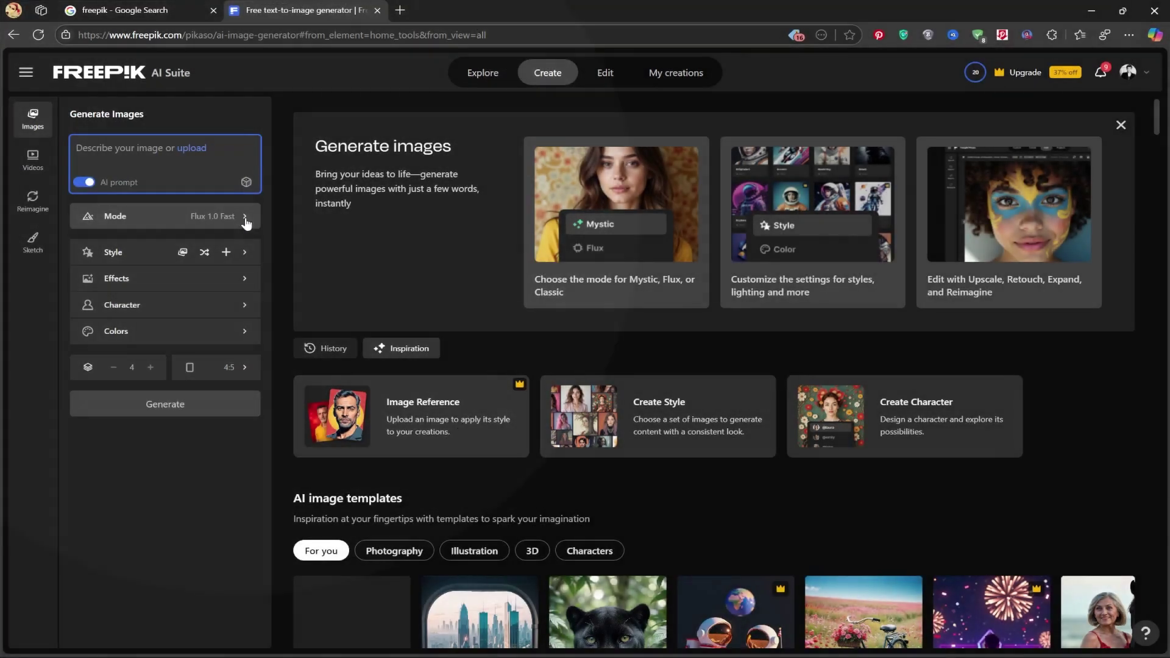
# Examine the available generation modes, effects, characters, color palettes and styles for image generation
pyautogui.click(246, 221)
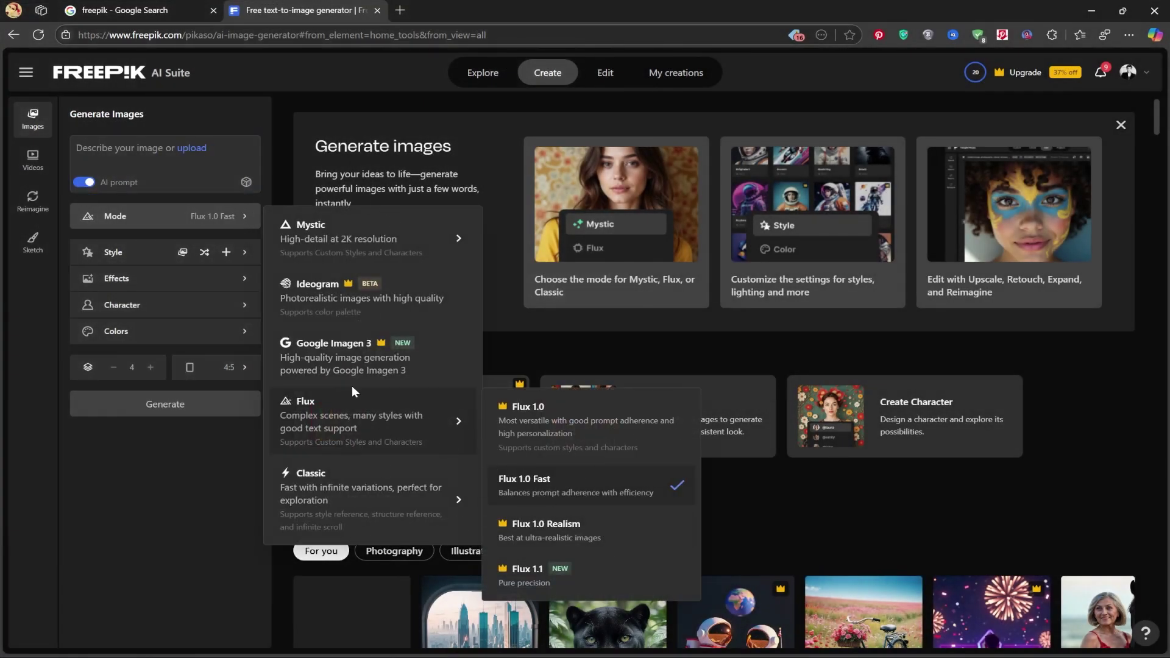
pyautogui.click(199, 440)
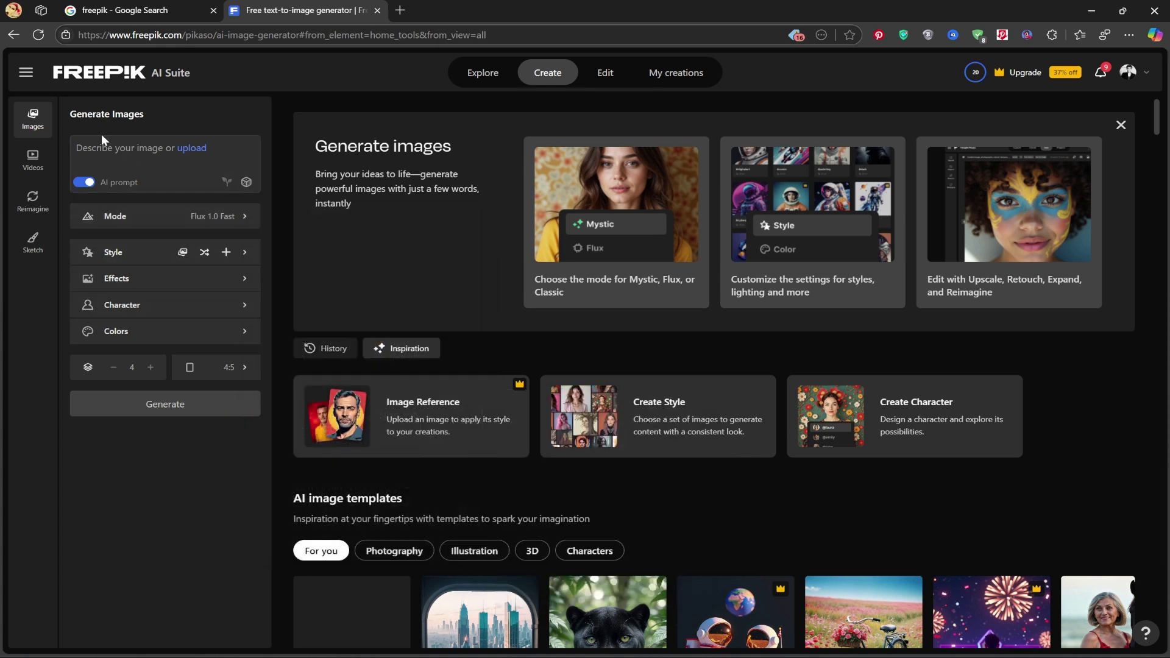
pyautogui.click(244, 282)
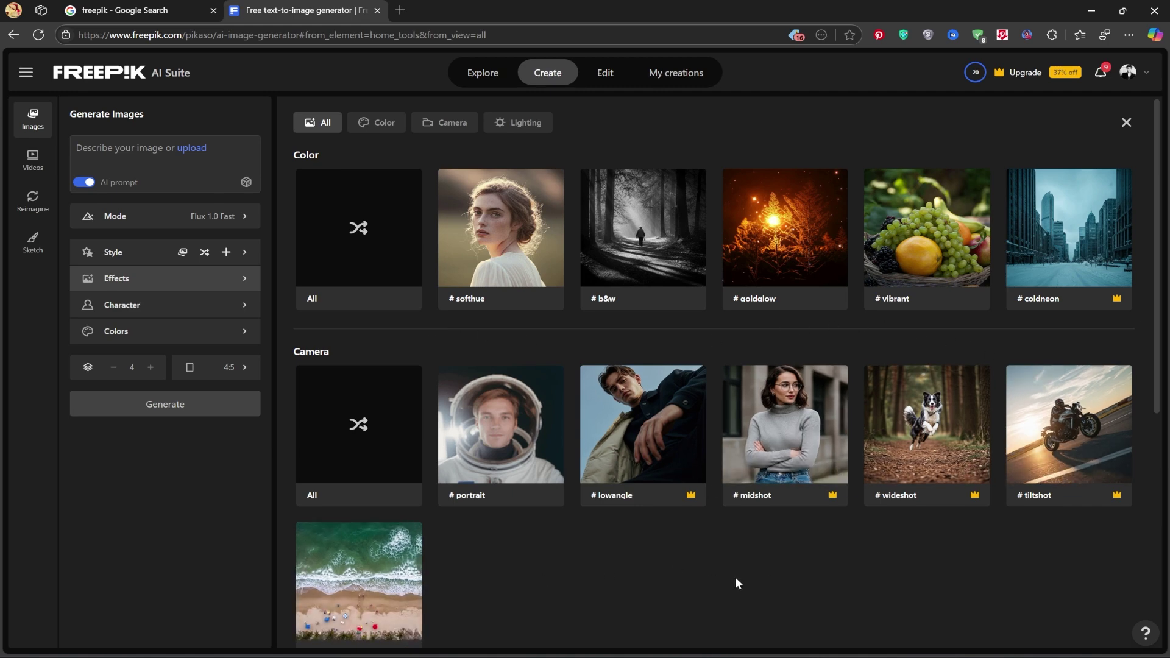
pyautogui.click(244, 308)
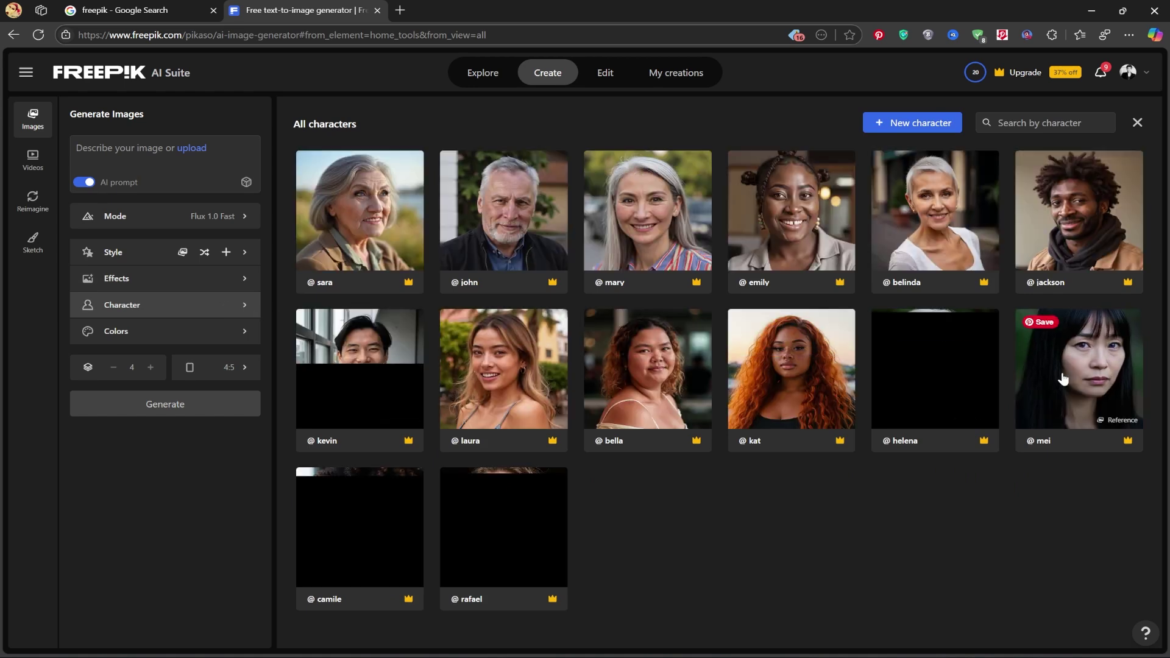
pyautogui.click(246, 333)
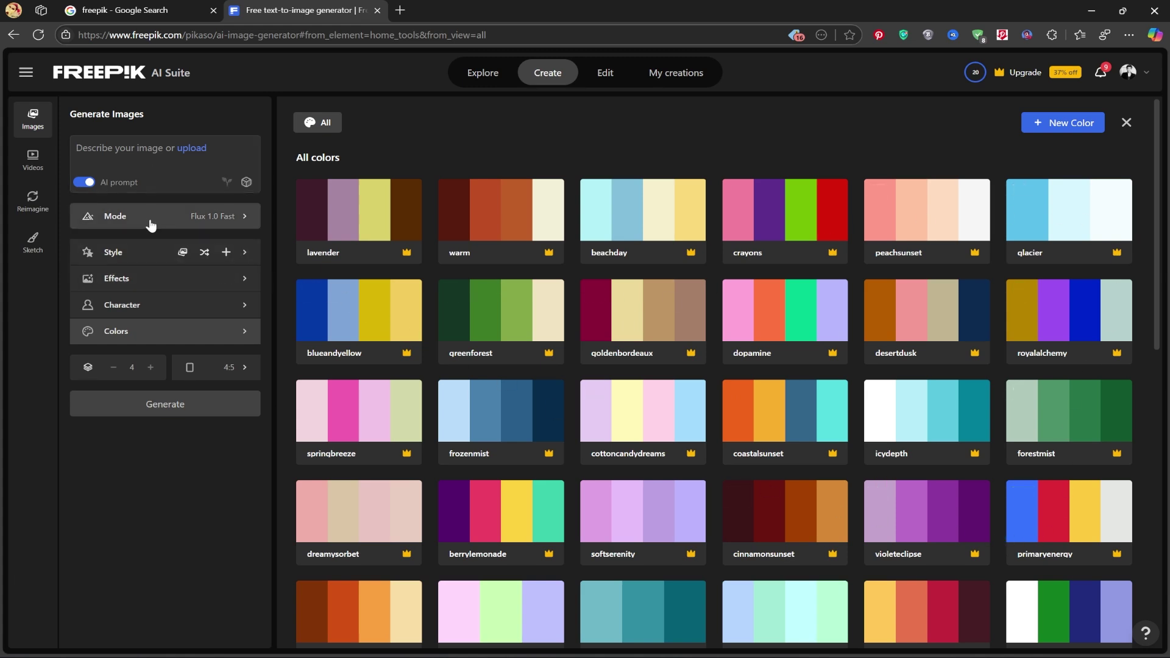
pyautogui.click(142, 252)
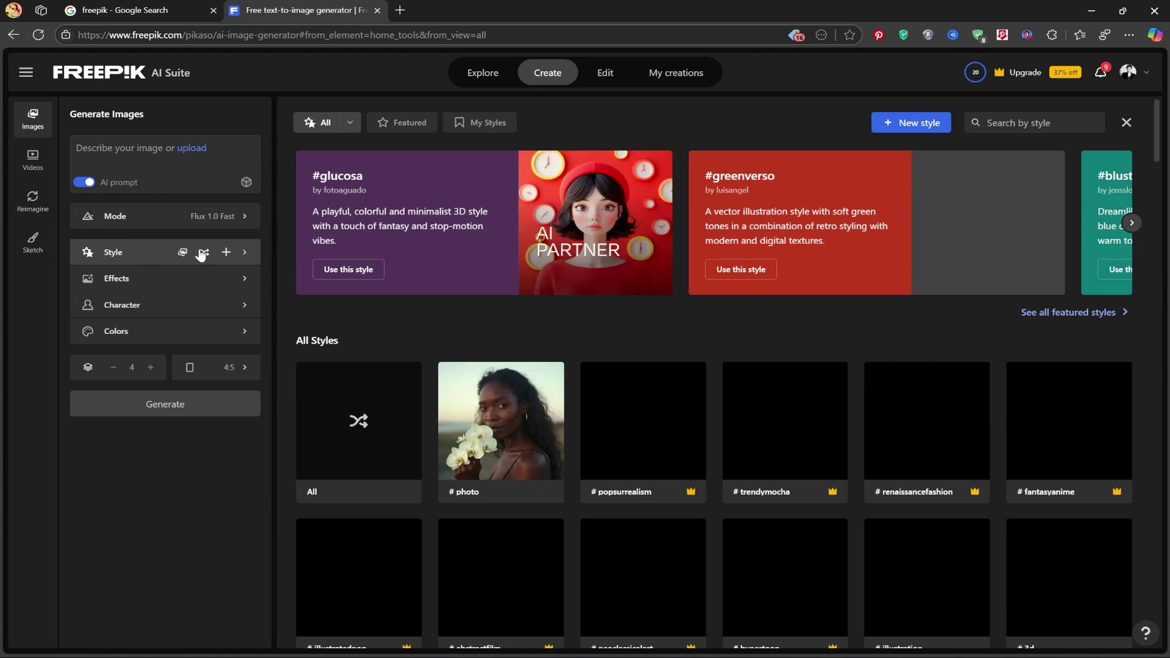
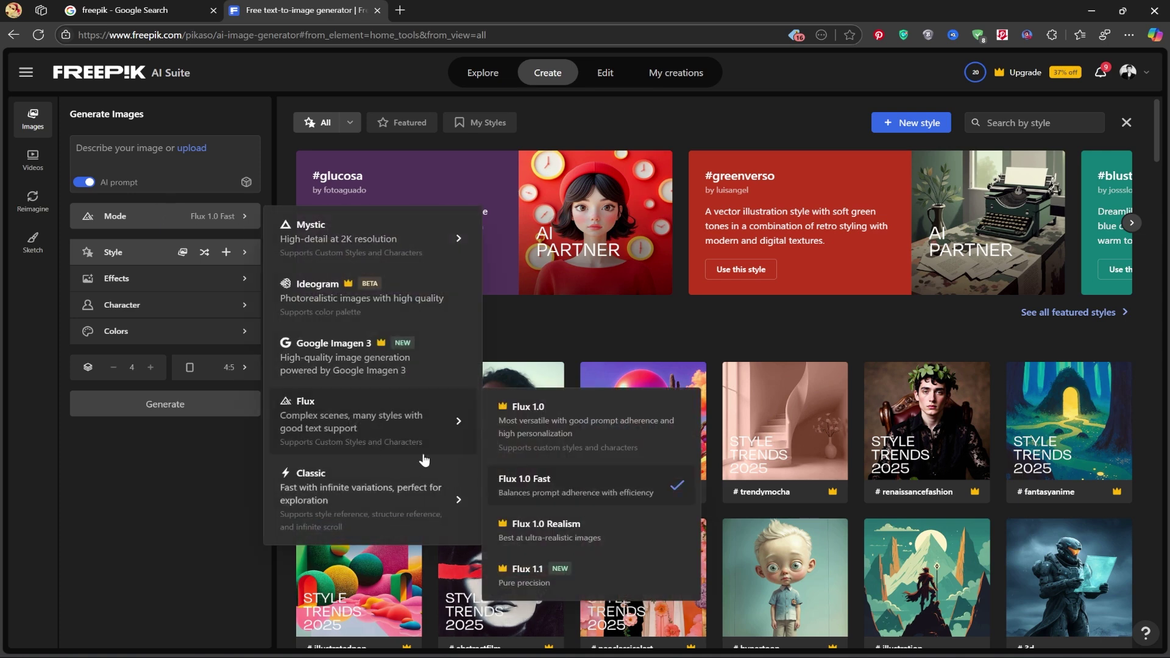
pyautogui.click(168, 446)
# Enter the prompt starting "A group of tiny workers is actively working on a giant golden ring" and set the aspect ratio to 9:16 Social Story
pyautogui.click(125, 149)
pyautogui.click(104, 140)
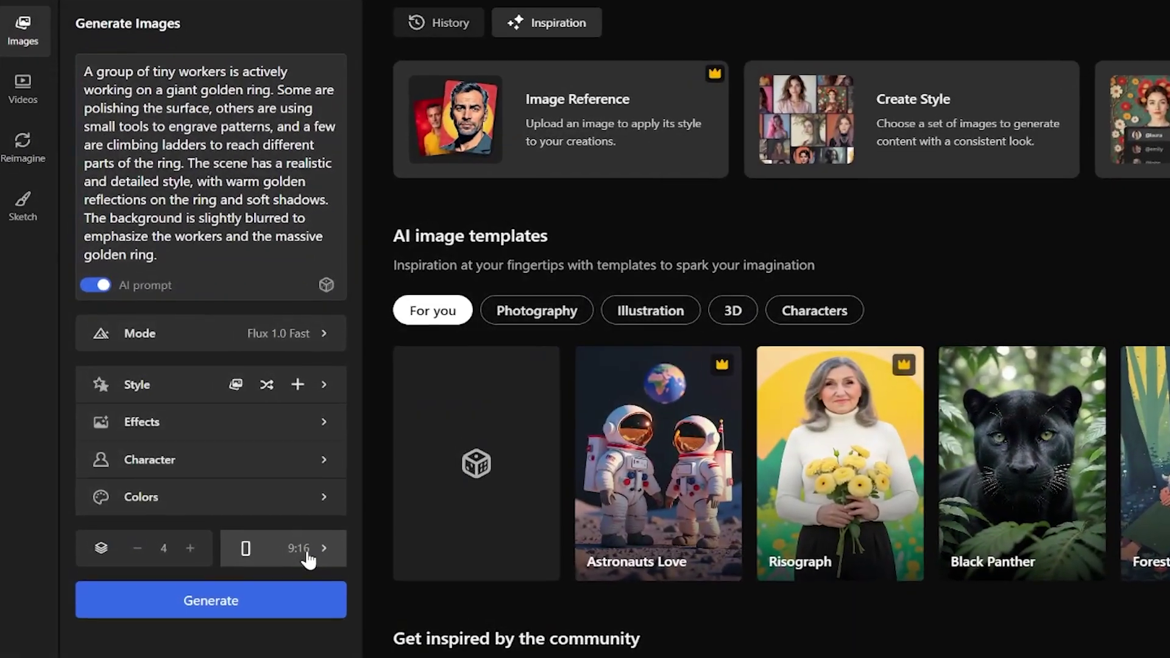
pyautogui.click(309, 559)
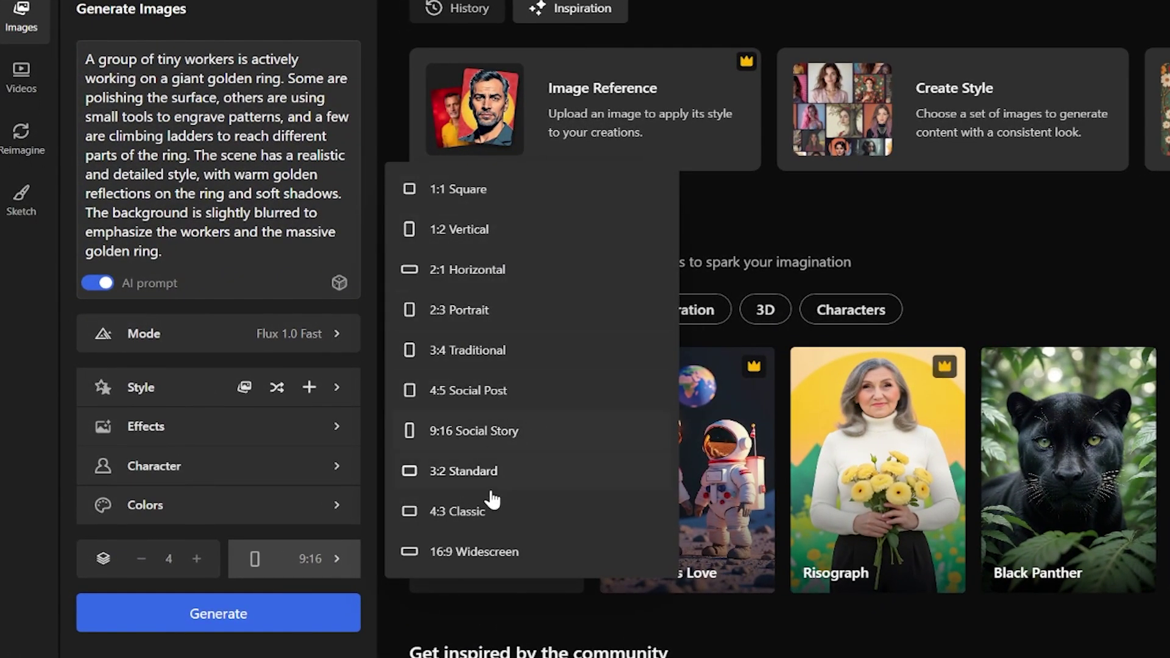
pyautogui.click(501, 435)
# Set the number of images to 1 and generate the golden ring image
pyautogui.click(139, 561)
pyautogui.click(139, 560)
pyautogui.click(140, 561)
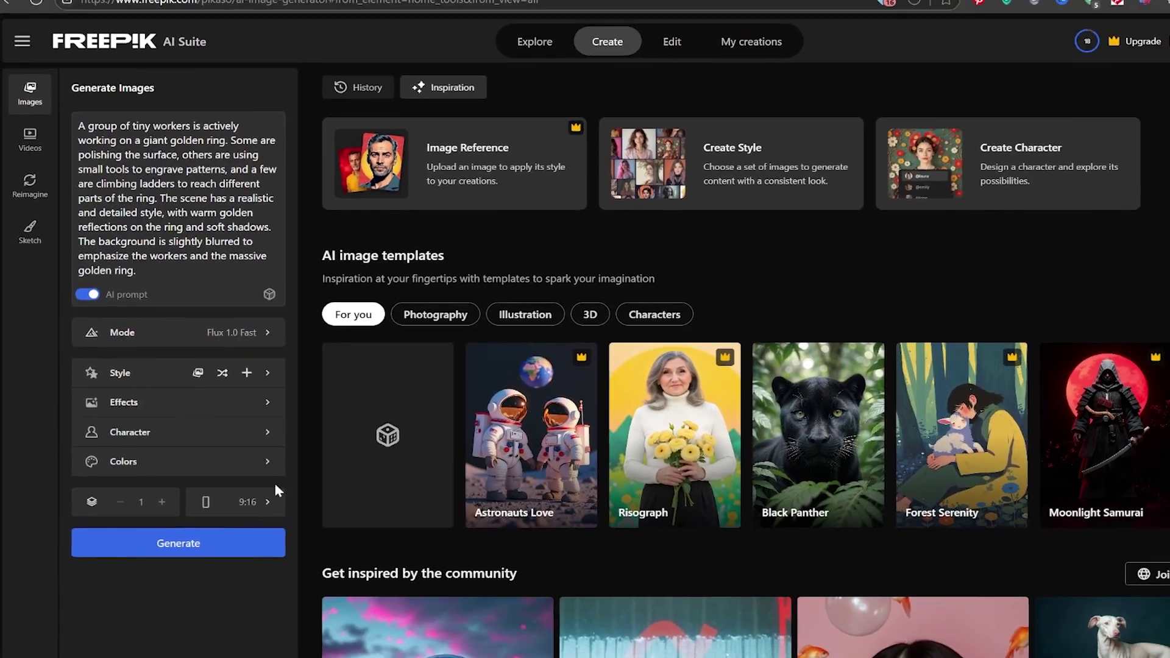
pyautogui.click(177, 544)
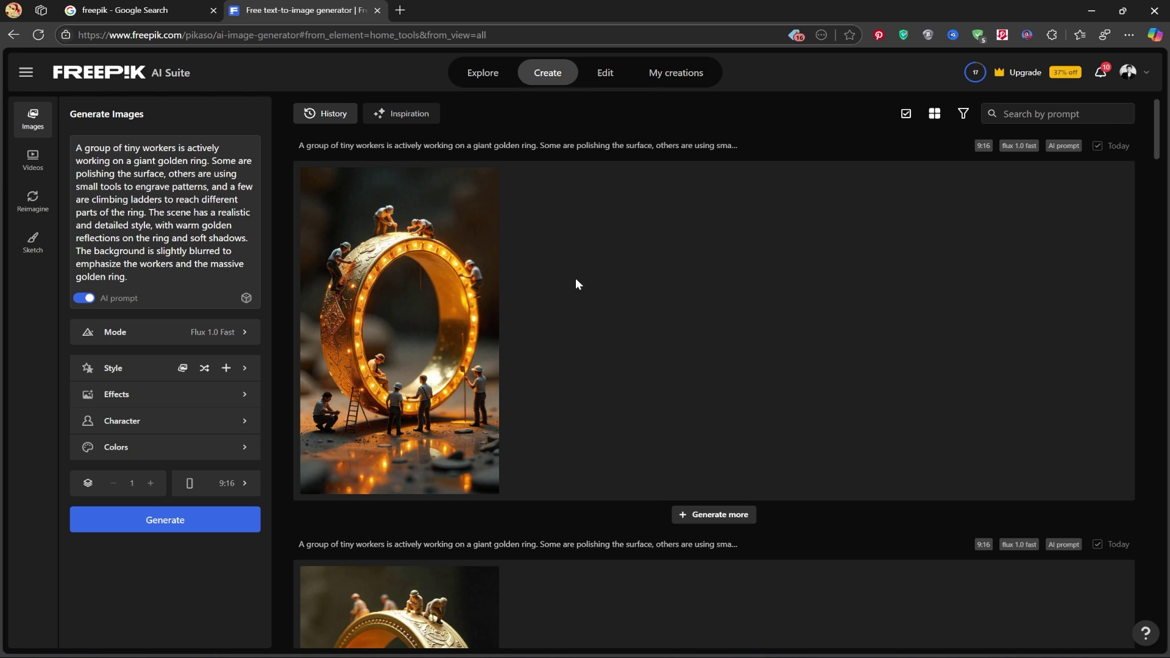
# Download the newest generated image of the workers on the golden ring
pyautogui.moveTo(483, 235)
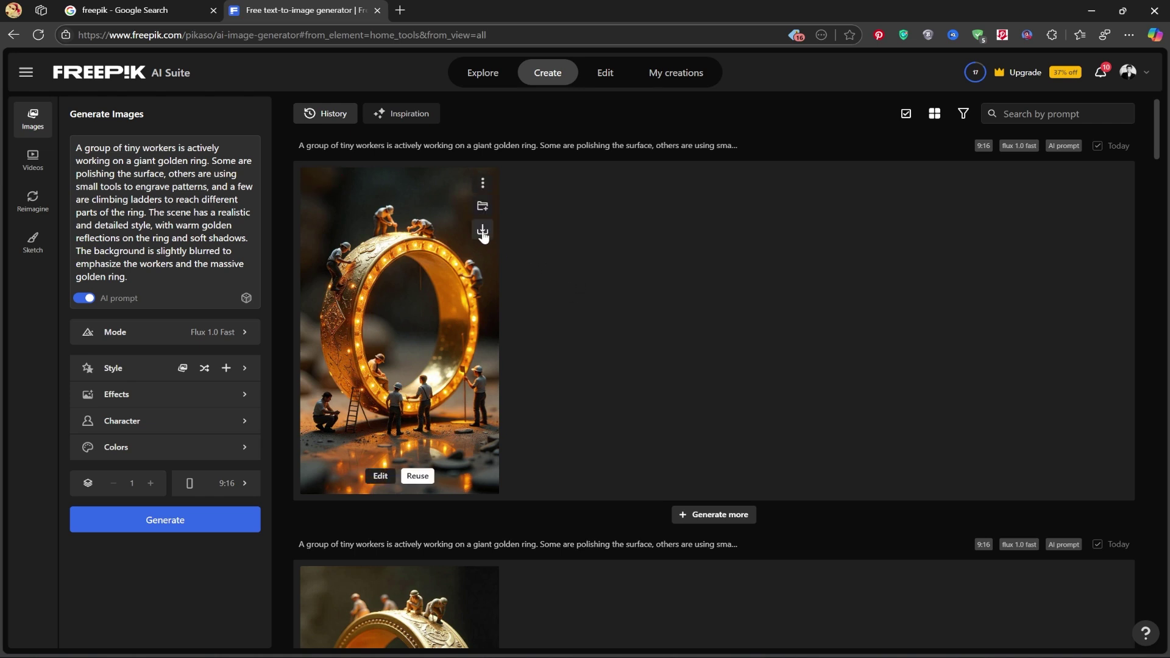
pyautogui.click(483, 234)
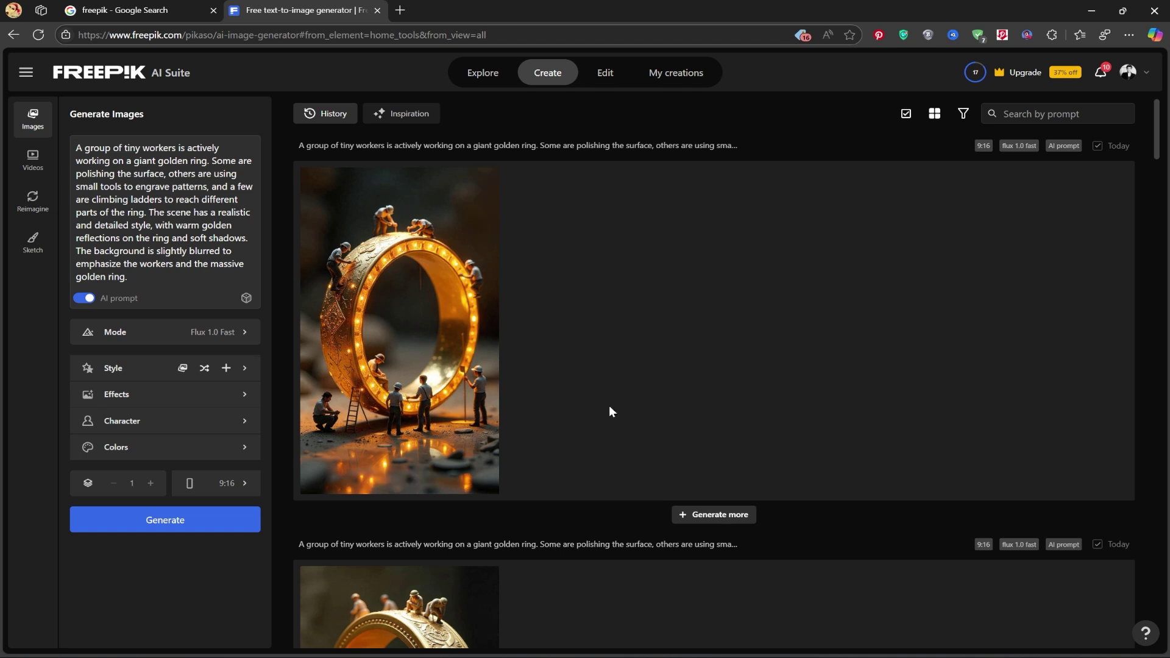
# Search Google for "Hailuo AI" and open the hailuoai.video site, dismissing its latest updates announcement
pyautogui.click(138, 8)
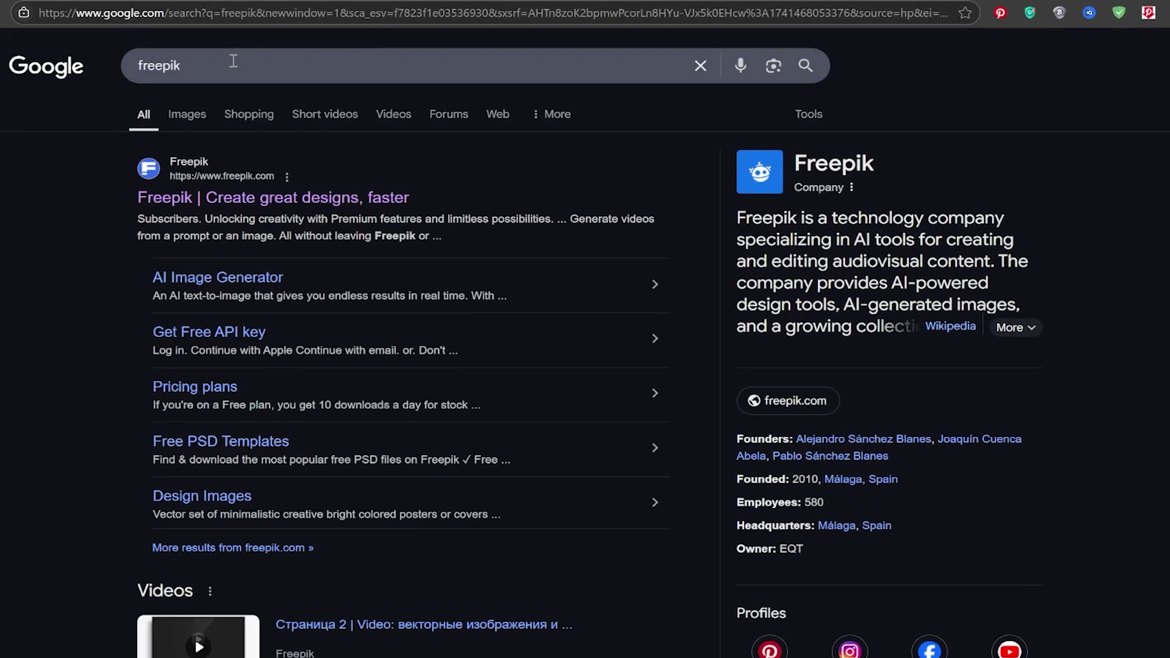
pyautogui.doubleClick(214, 84)
pyautogui.write('Hailuo AI')
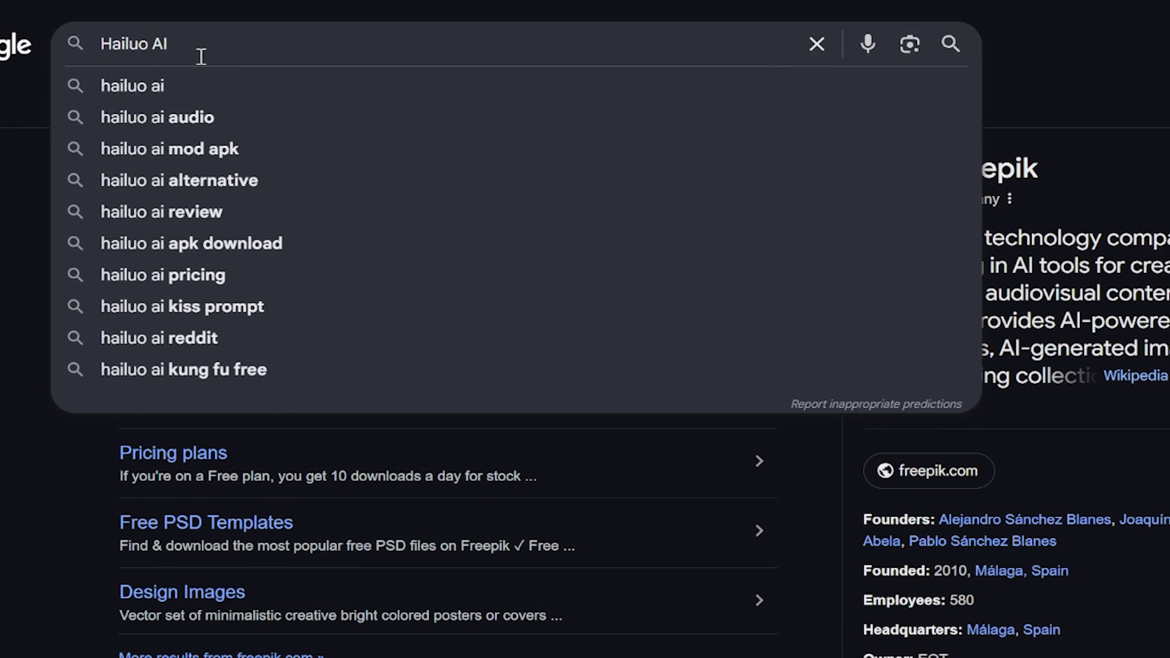
pyautogui.press('Return')
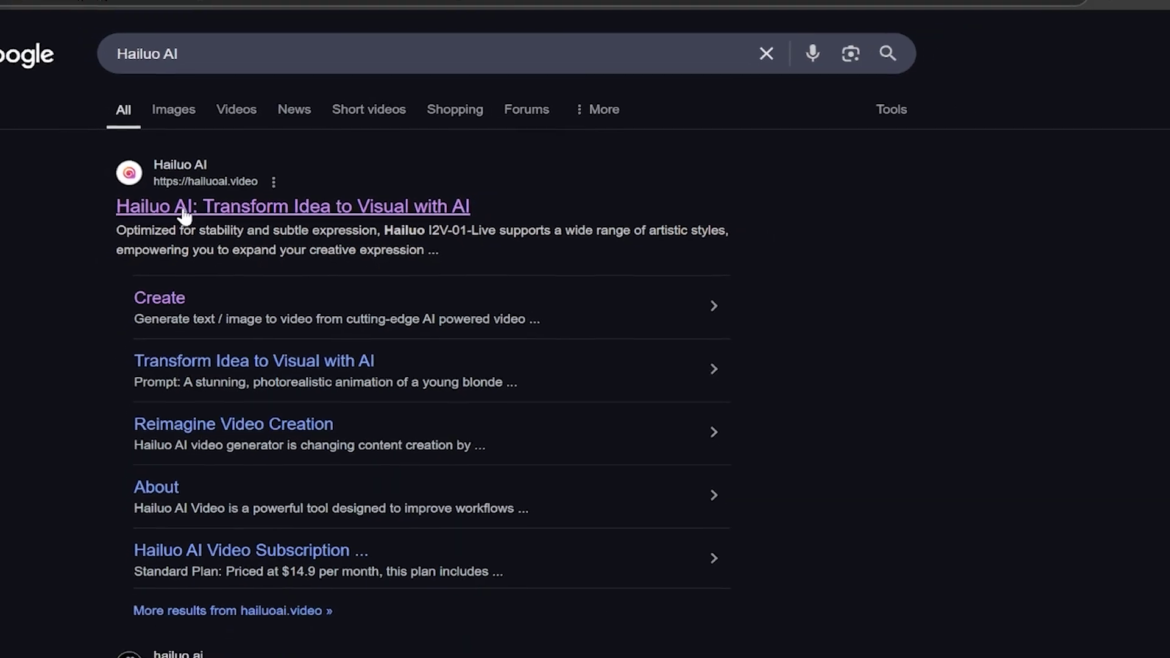
pyautogui.click(460, 210)
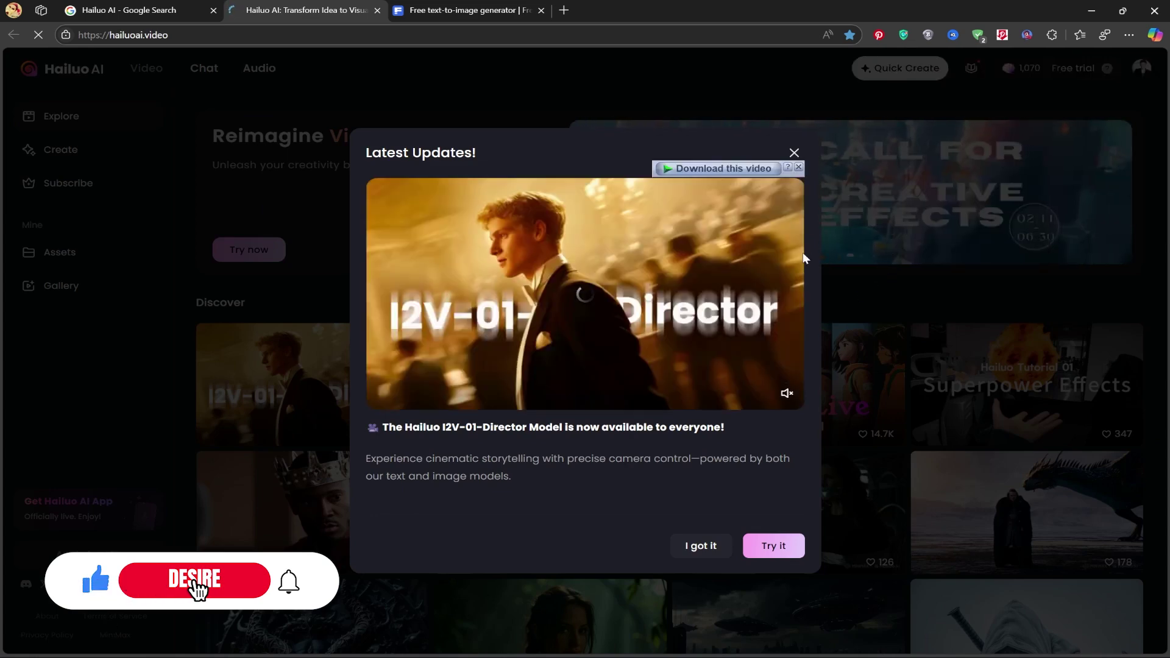
pyautogui.click(794, 153)
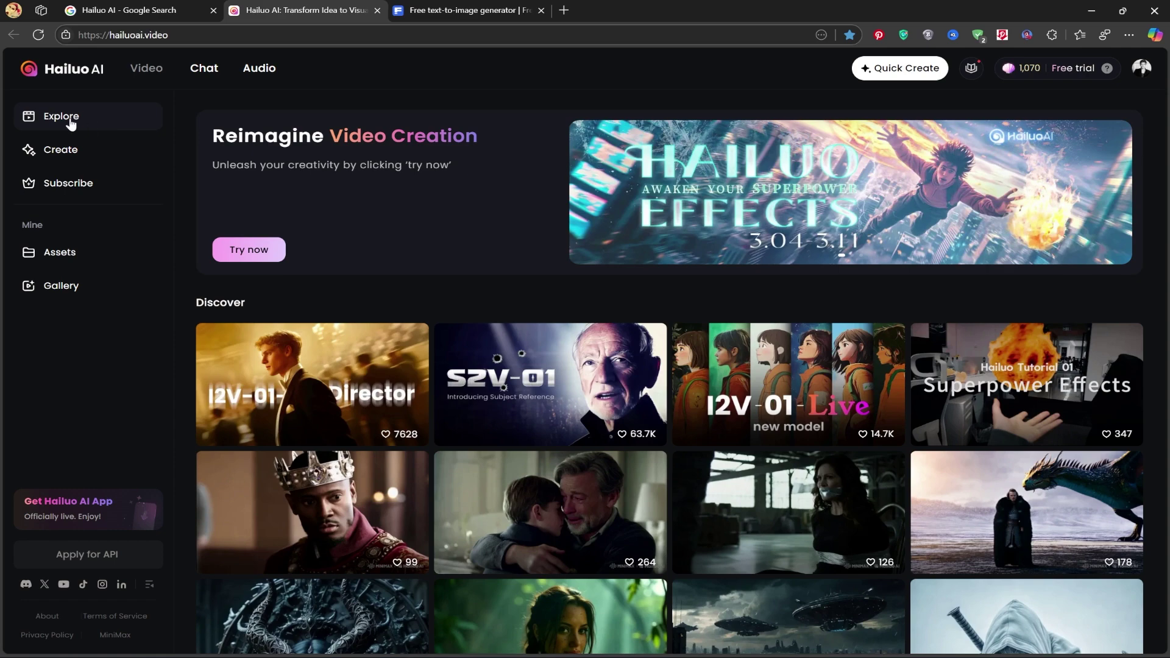
# Look through the sample videos and their prompts in Hailuo AI's Discover gallery
pyautogui.scroll(-4, 383, 332)
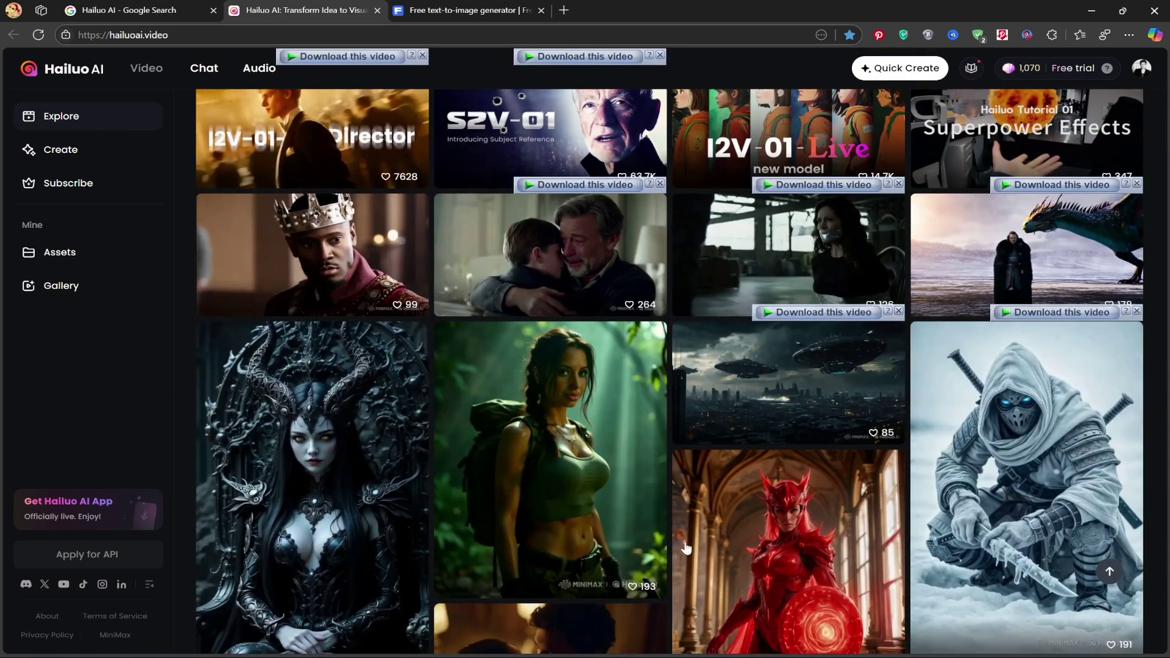
pyautogui.scroll(-1, 593, 500)
pyautogui.scroll(-3, 593, 500)
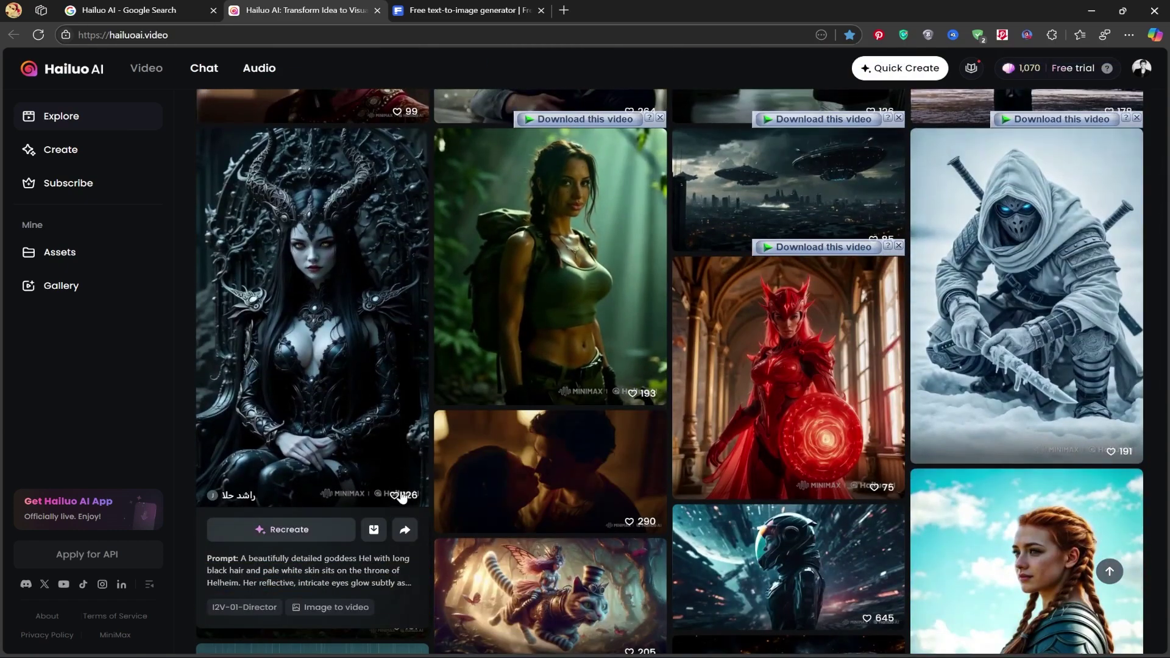
pyautogui.scroll(-2, 412, 491)
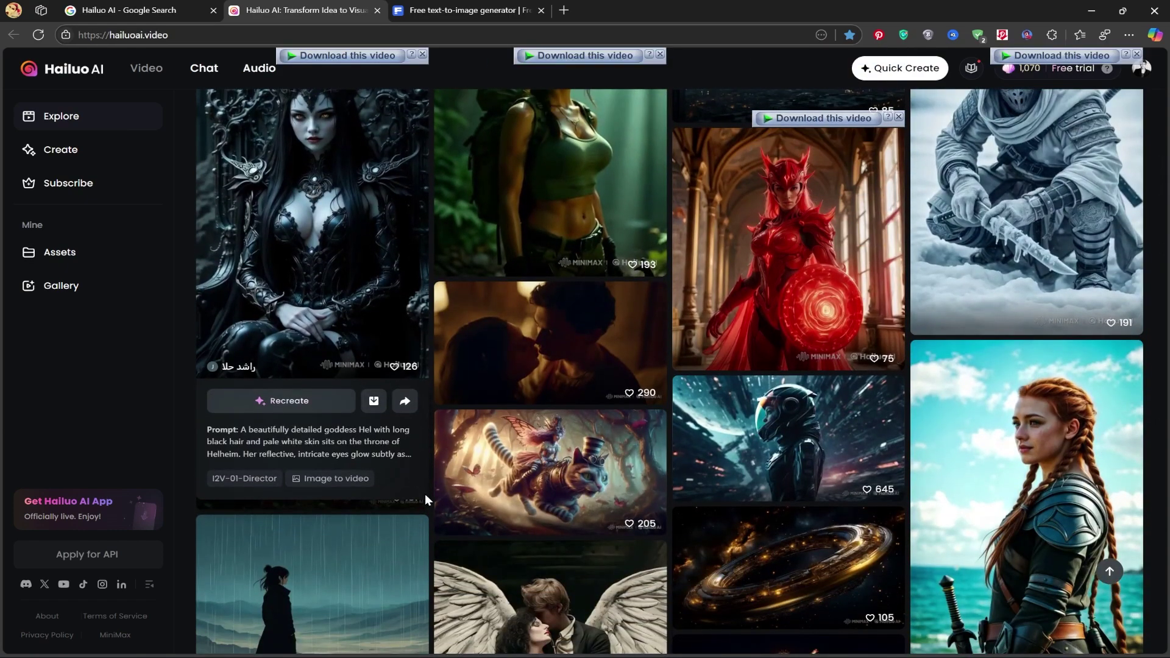
pyautogui.scroll(-2, 426, 497)
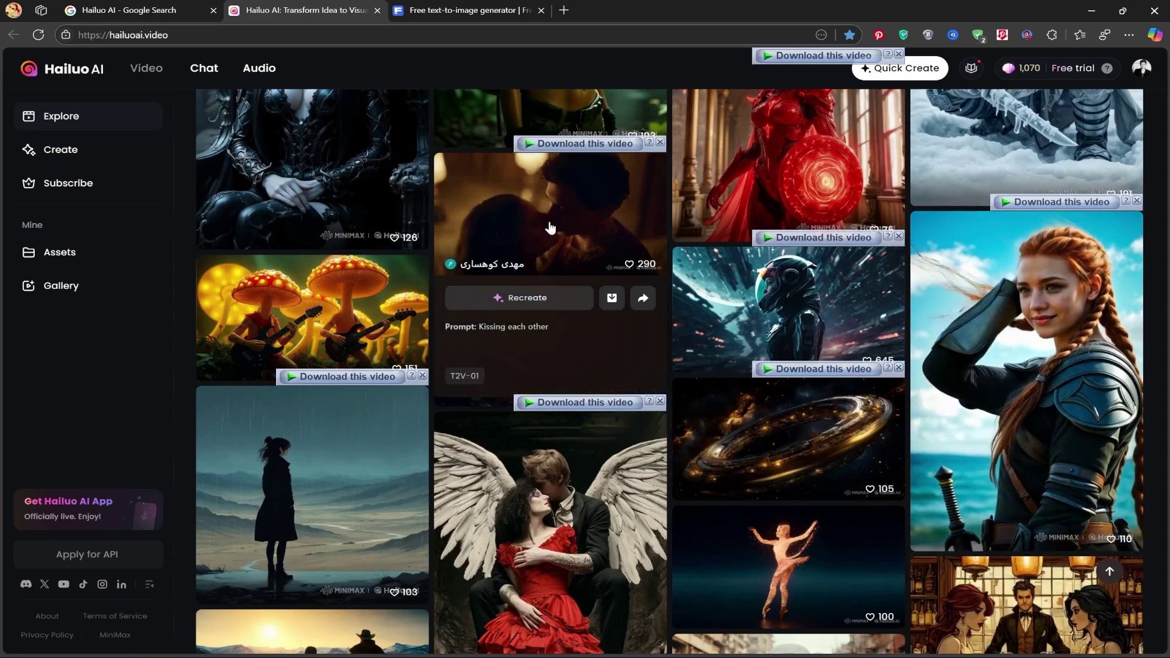
pyautogui.scroll(-3, 560, 399)
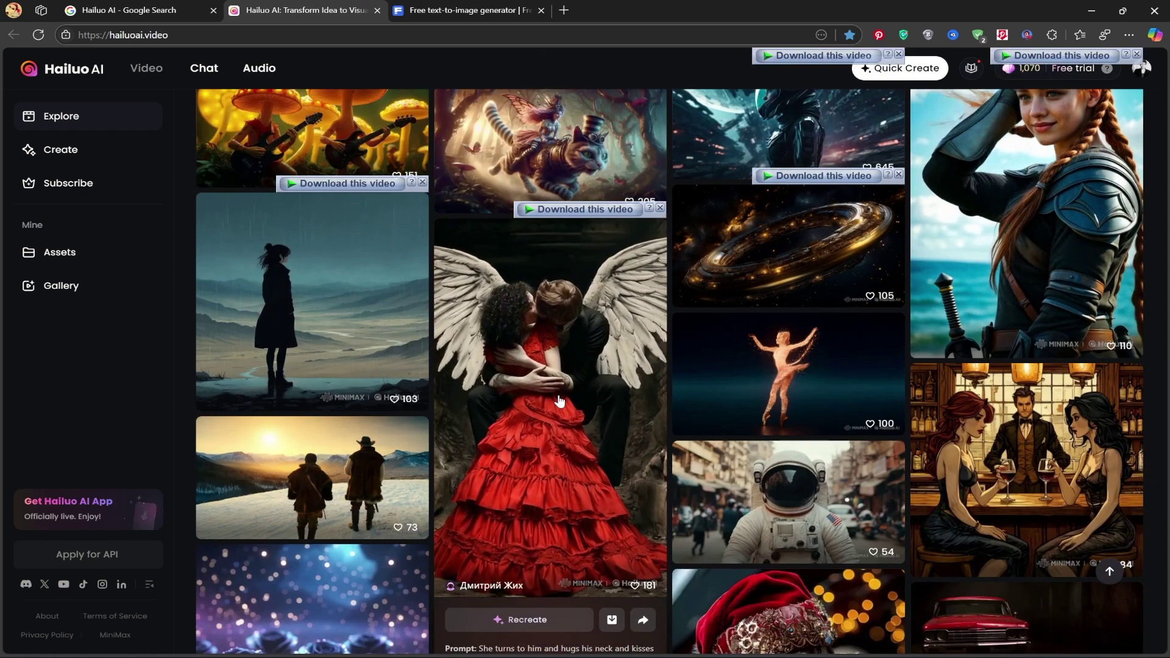
pyautogui.scroll(-3, 559, 399)
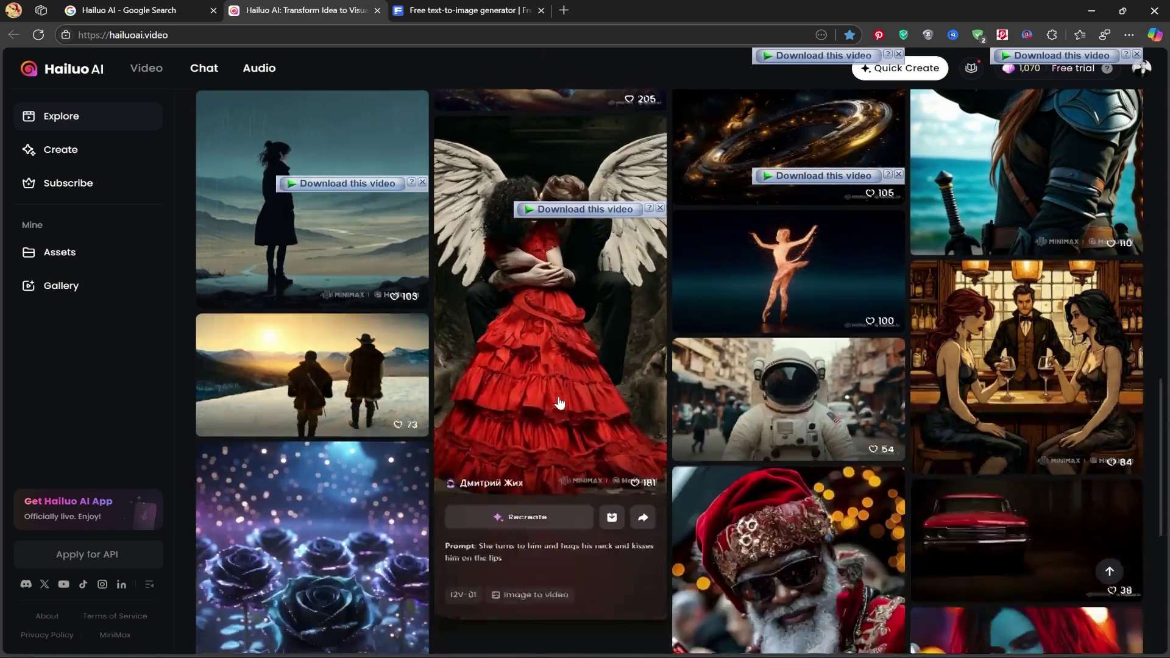
pyautogui.scroll(9, 497, 394)
pyautogui.scroll(8, 497, 394)
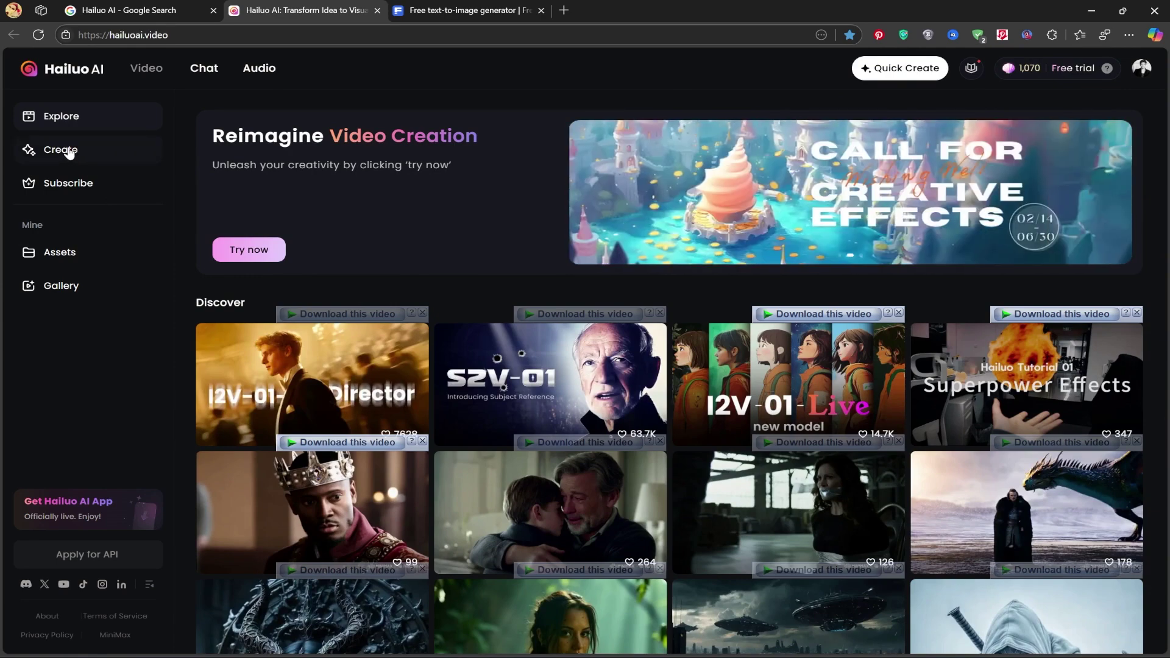
# Open the video creation page and upload the first image in folder 08, the upright giant golden ring, for Image to Video
pyautogui.click(63, 154)
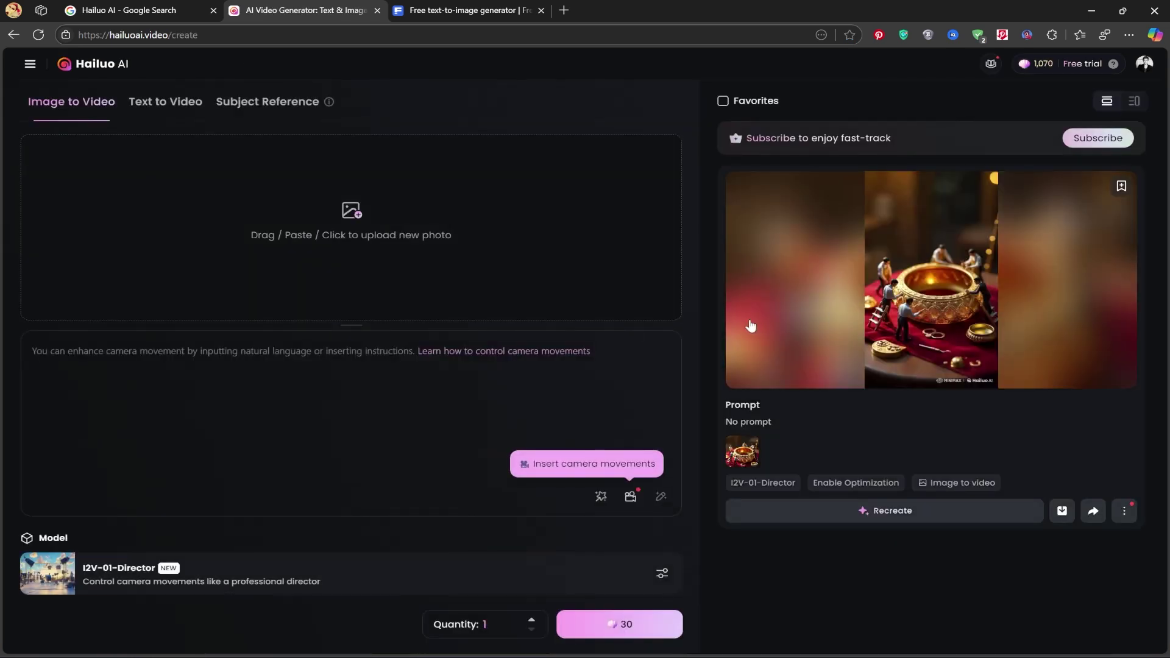
pyautogui.moveTo(732, 323)
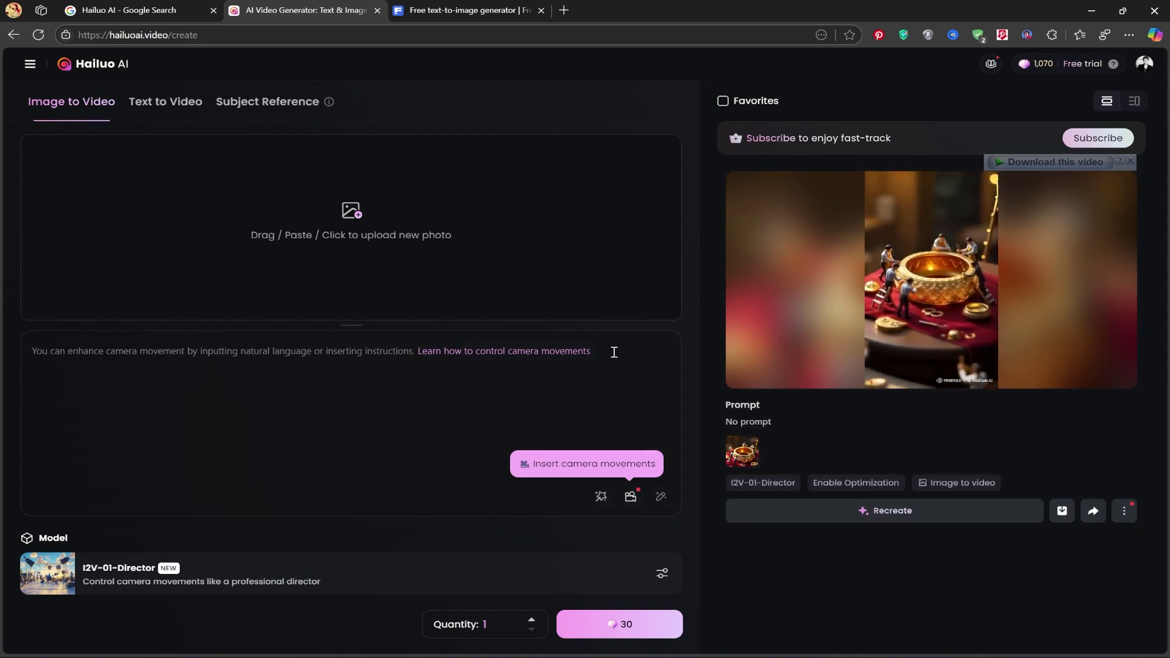
pyautogui.click(368, 232)
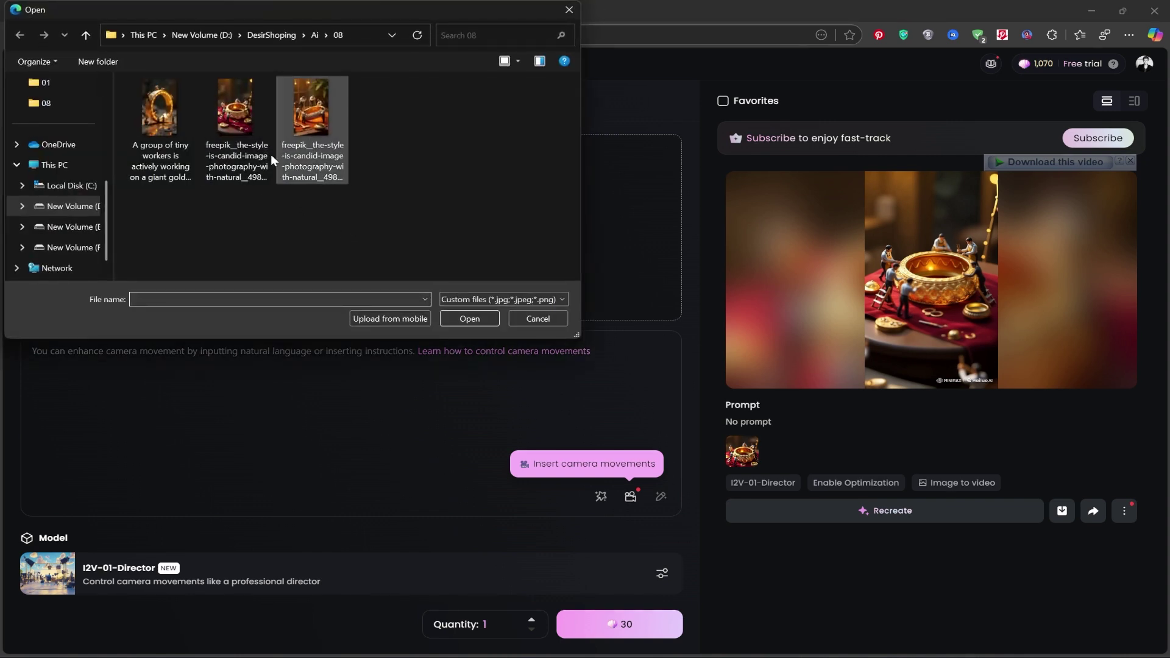
pyautogui.click(162, 127)
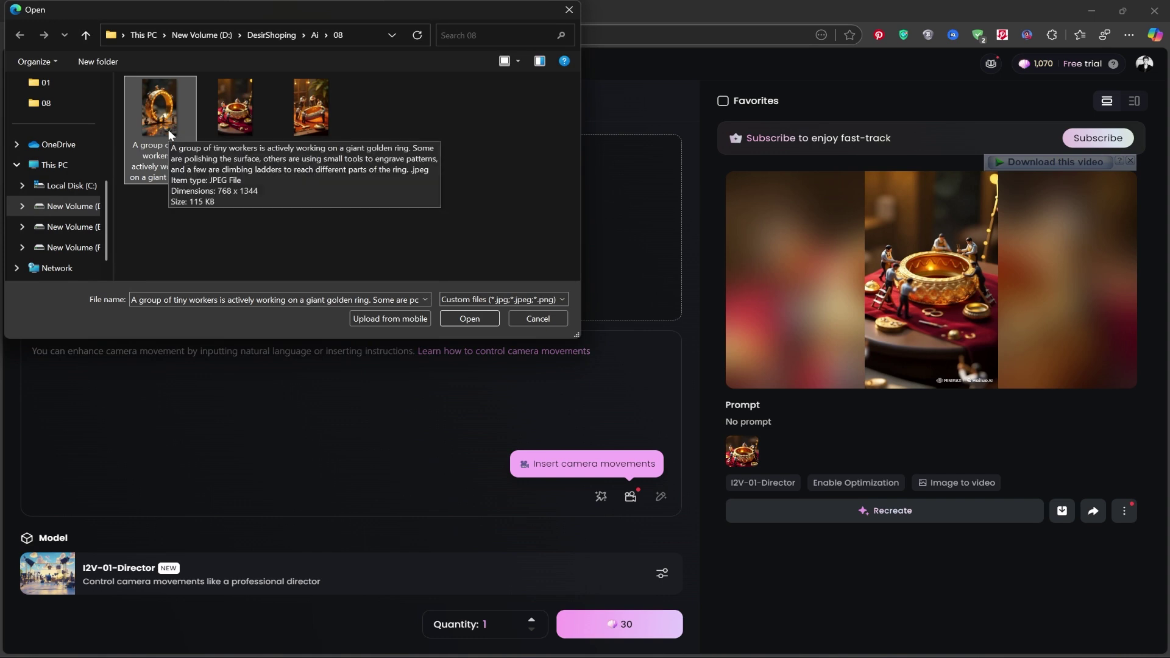
pyautogui.doubleClick(168, 129)
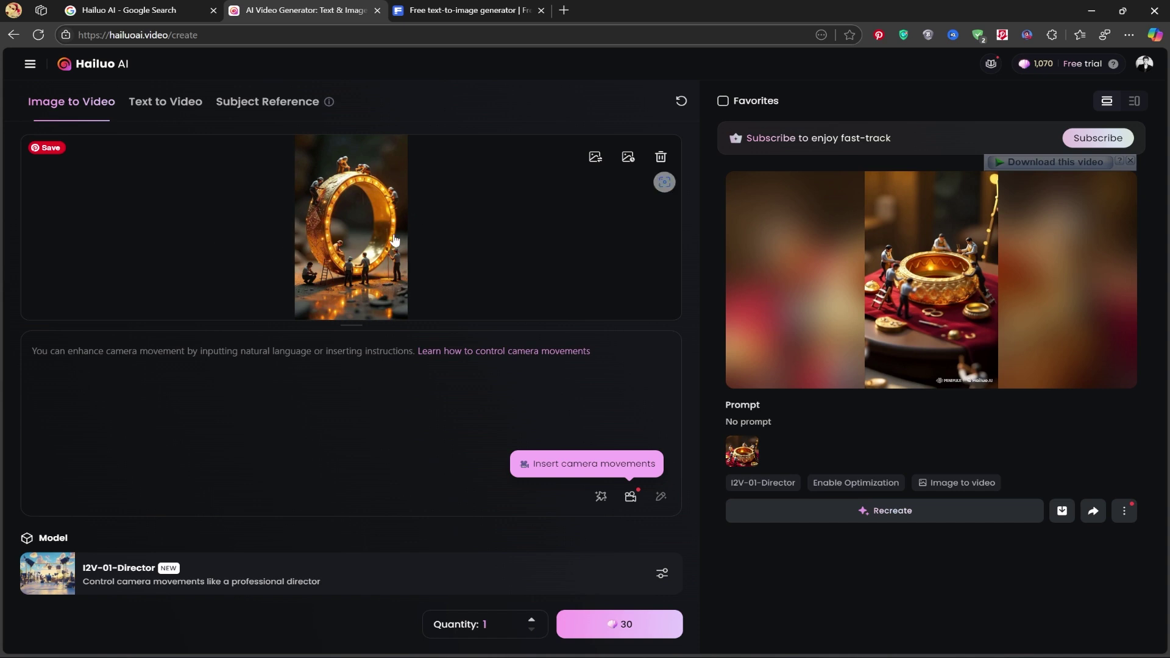
# Review the available models, keep I2V-01-Director, and generate one video from the upright ring image without a prompt
pyautogui.click(664, 574)
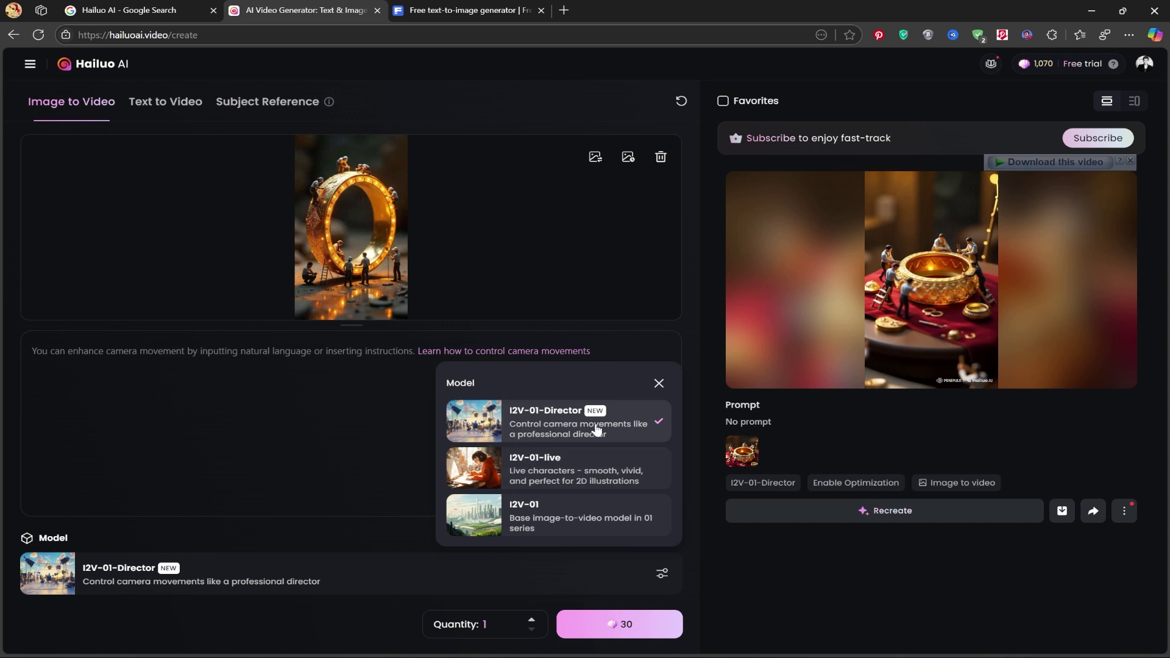
pyautogui.click(369, 400)
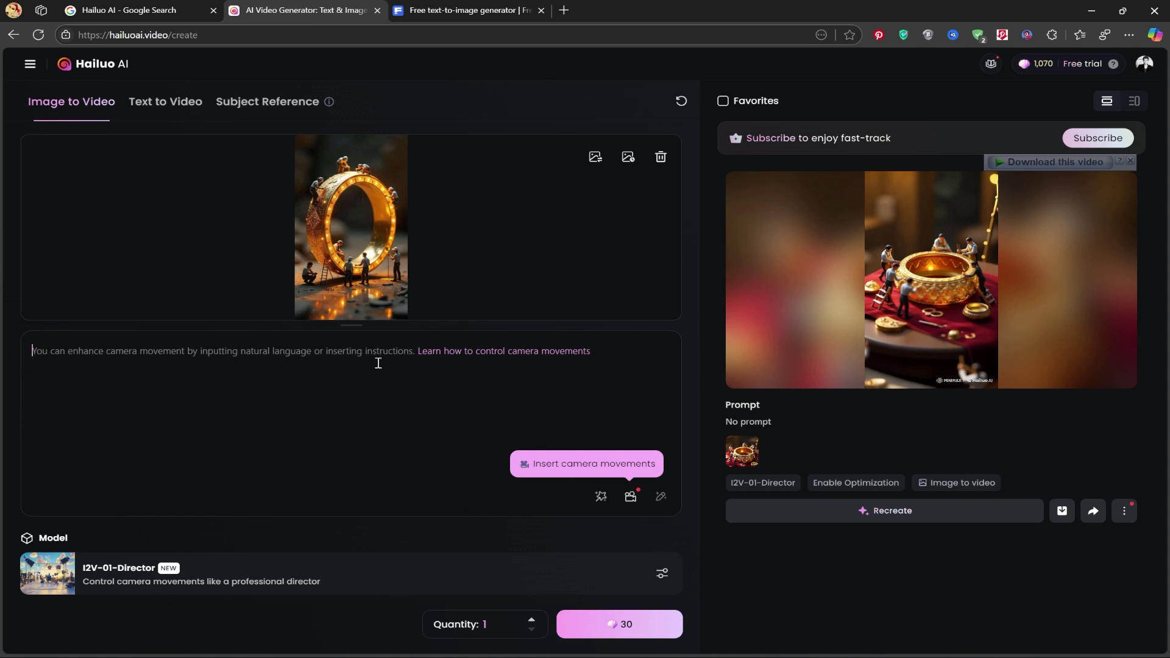
pyautogui.click(611, 627)
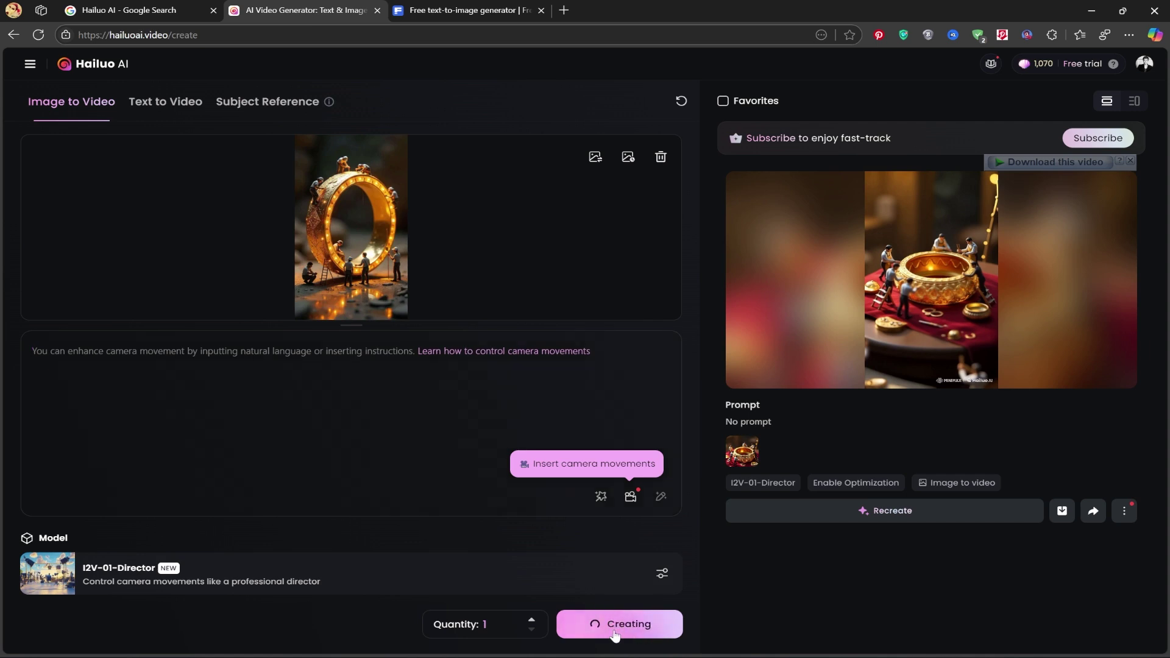
pyautogui.click(618, 634)
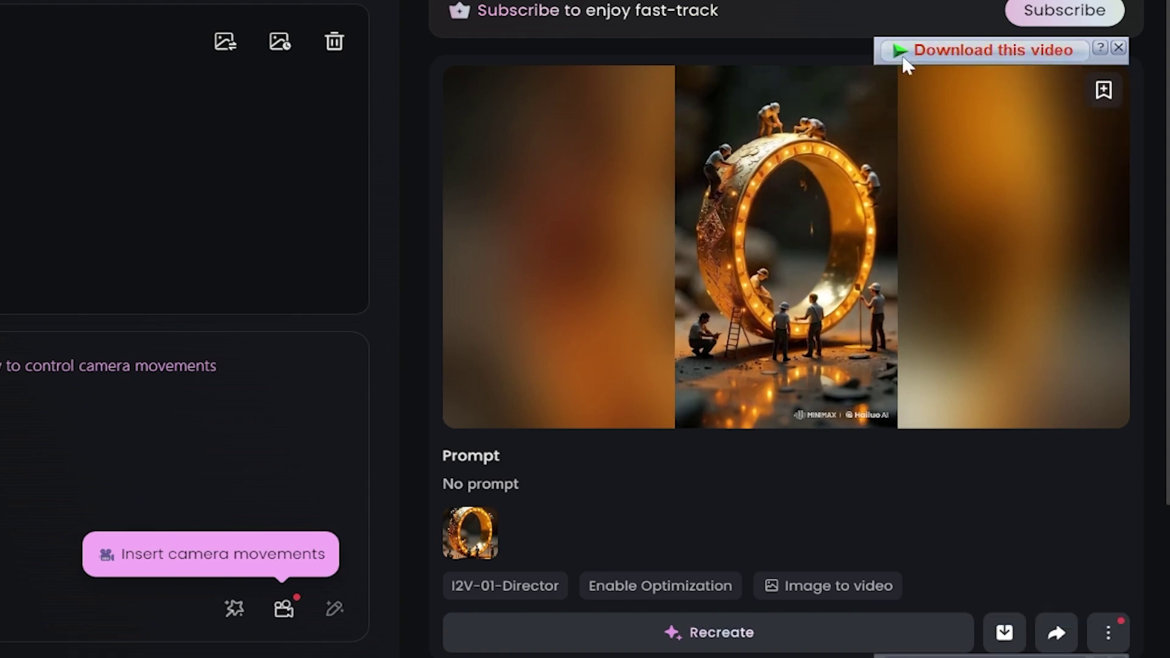
# Dismiss the download overlay on the finished video and generate another from the image of workers around the tilted ring on a table
pyautogui.click(1119, 47)
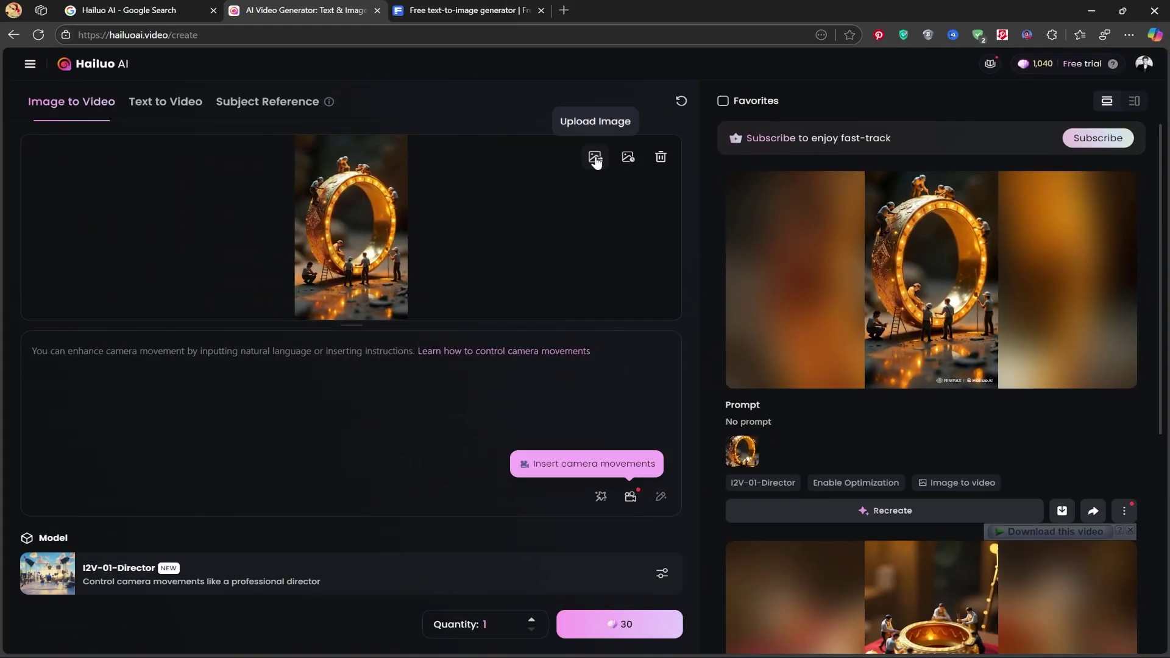
pyautogui.scroll(-4, 889, 403)
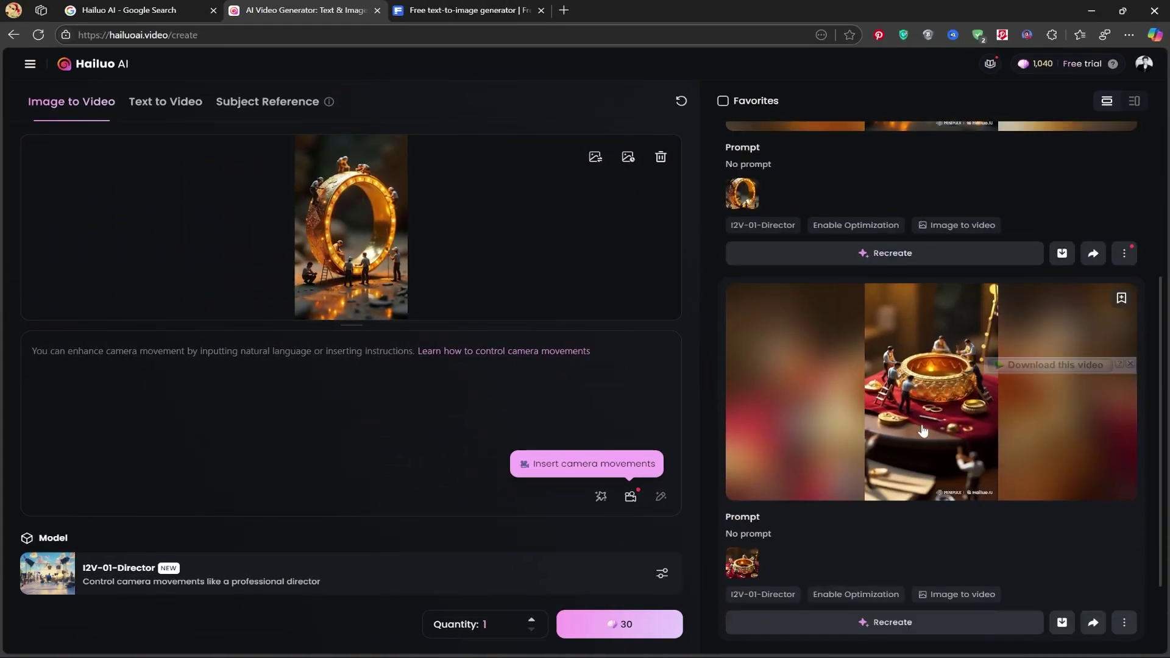
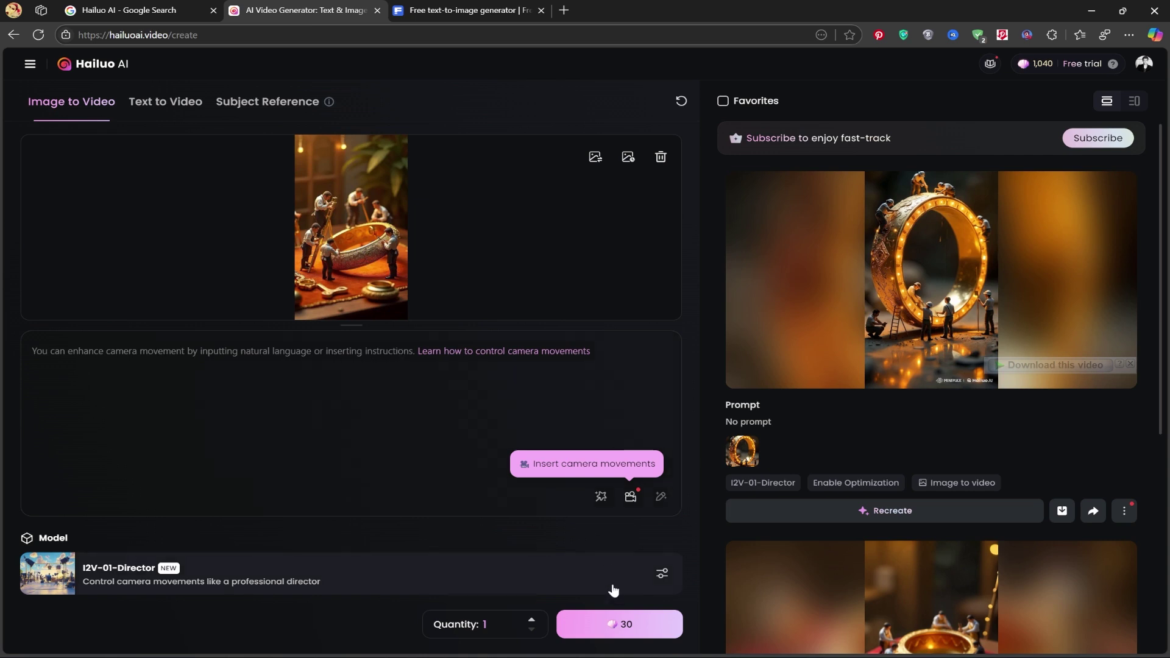
pyautogui.click(615, 625)
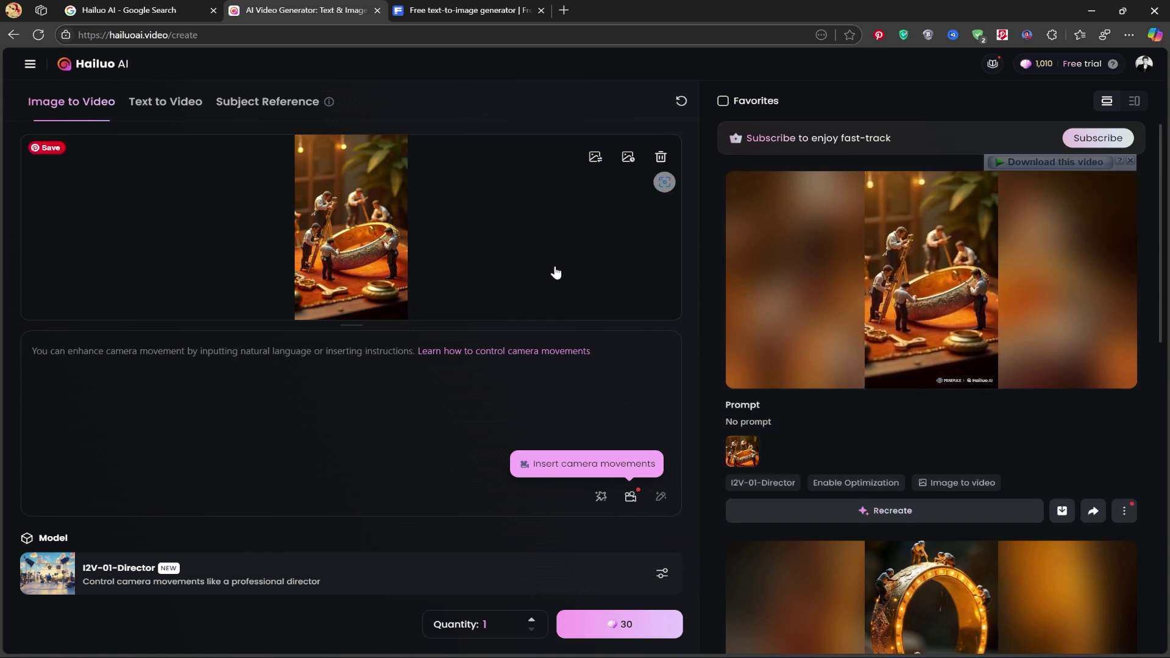
# Replace the source image with the second image in folder 08, the golden ring on red cloth
pyautogui.click(596, 159)
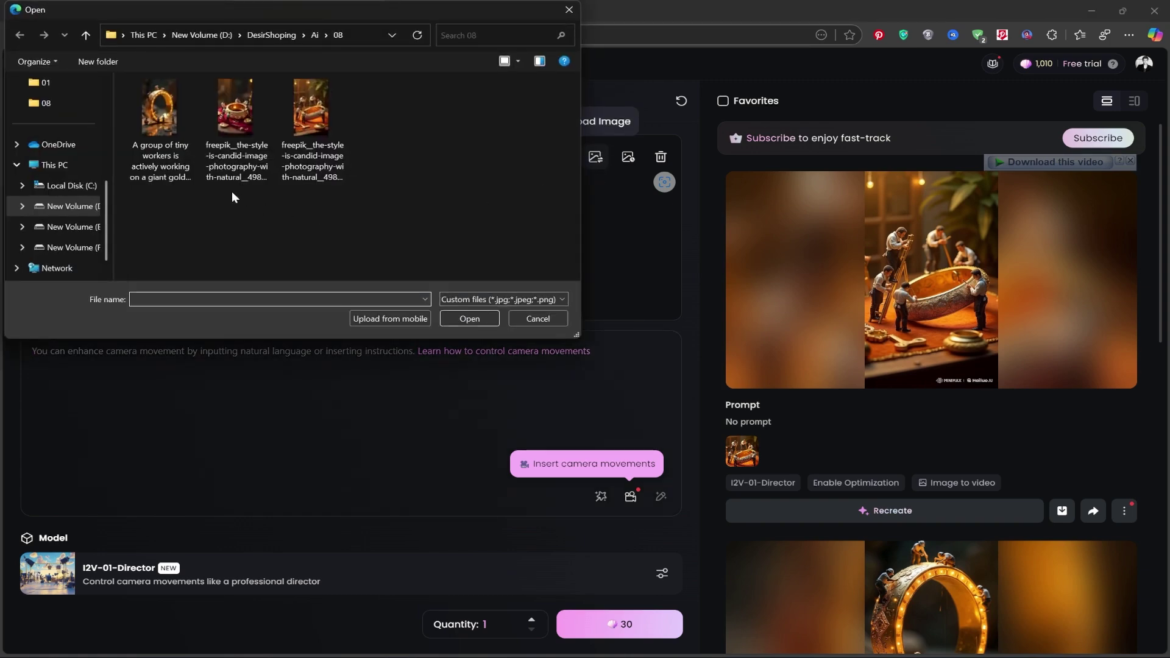
pyautogui.doubleClick(239, 131)
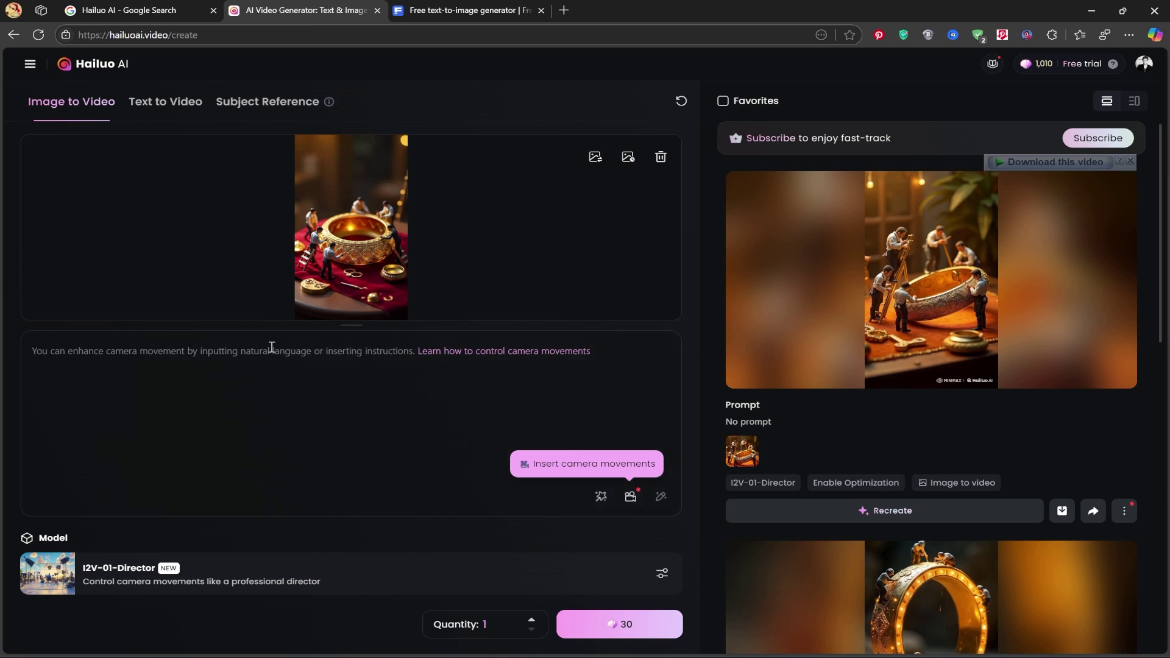
# Enter a prompt beginning "A cinematic animation of tiny workers actively working on a giant golden ring" with slow camera movement, and generate the video
pyautogui.click(271, 347)
pyautogui.write('A cinematic animation of tiny workers actively working on a giant golden ring. Some workers are polishing the surface with small cloths, others are engraving intricate patterns using fine tools, and a few are climbing ladders to reach different parts of the ring. The camera slowly moves around the ring, capturing the detailed craftsmanship and the warm golden reflections. The scene has realistic lighting, soft shadows, and a slightly blurred background to emphasize the workers and the massive golden ring. Smooth and natural animations with high detail.')
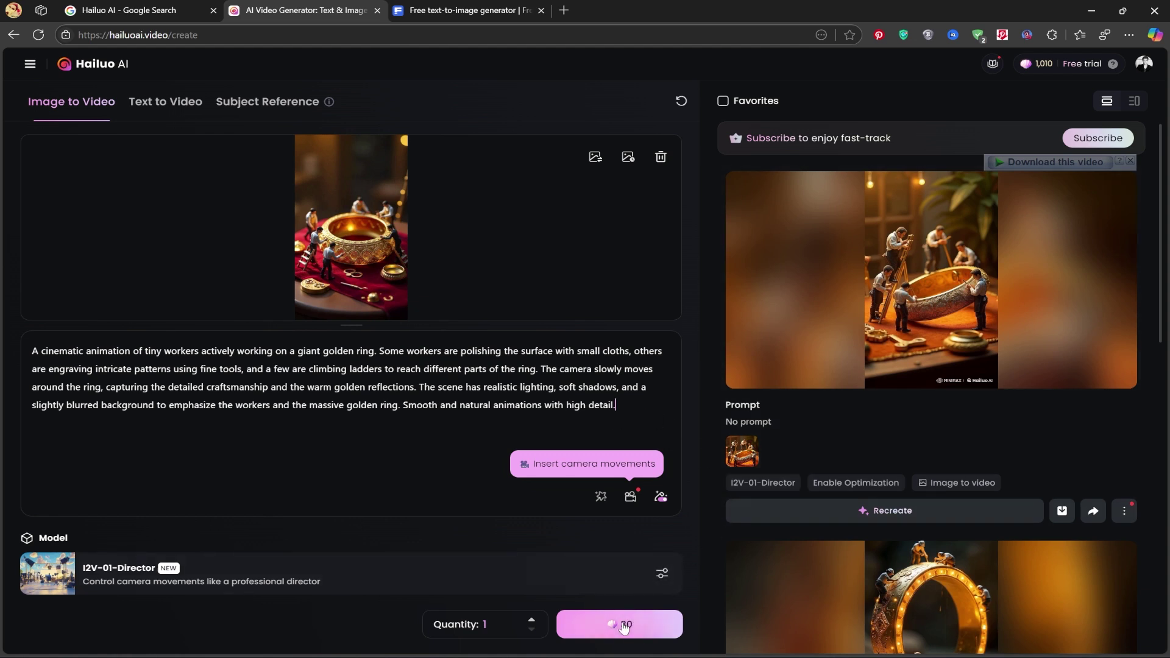
pyautogui.moveTo(1042, 72)
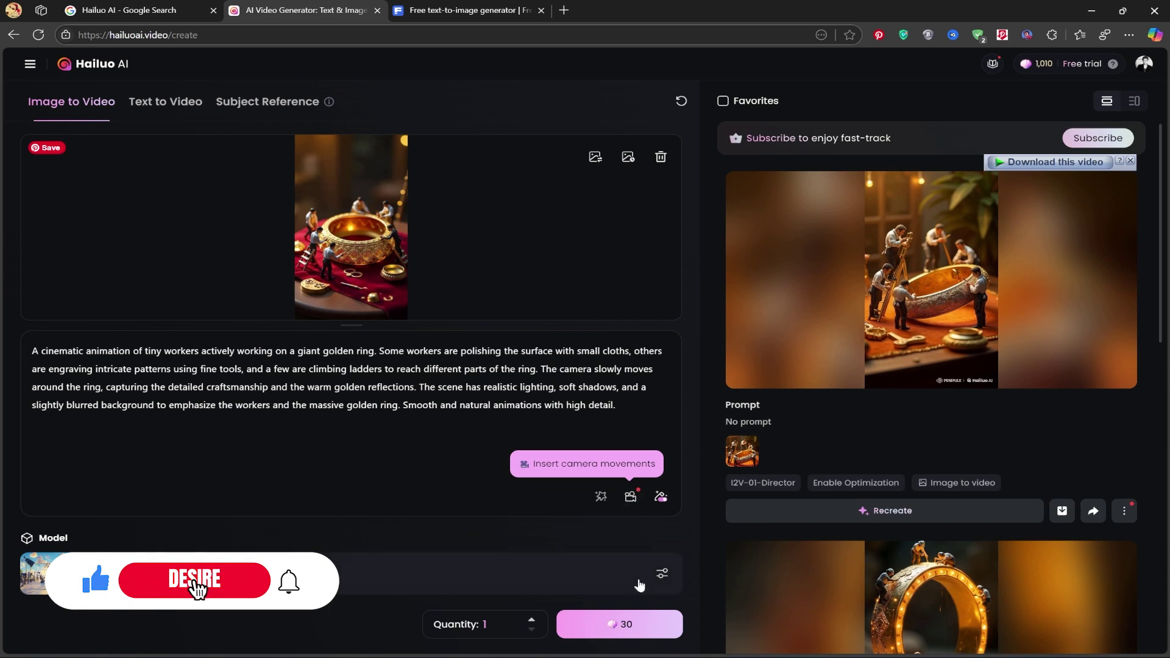
pyautogui.click(624, 625)
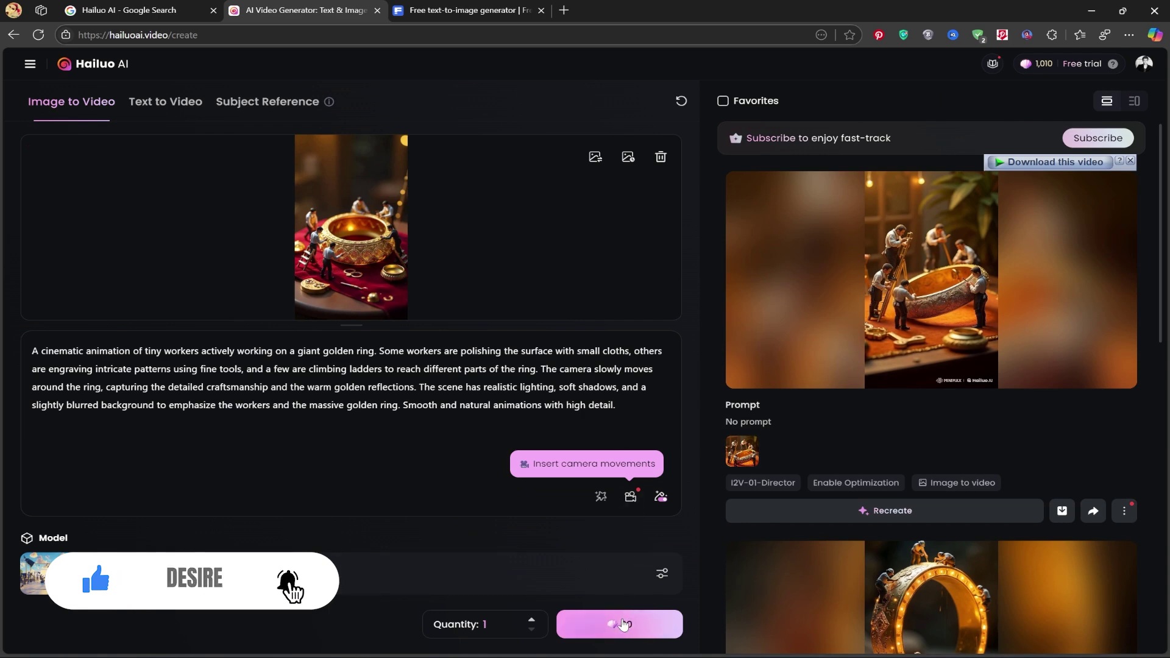